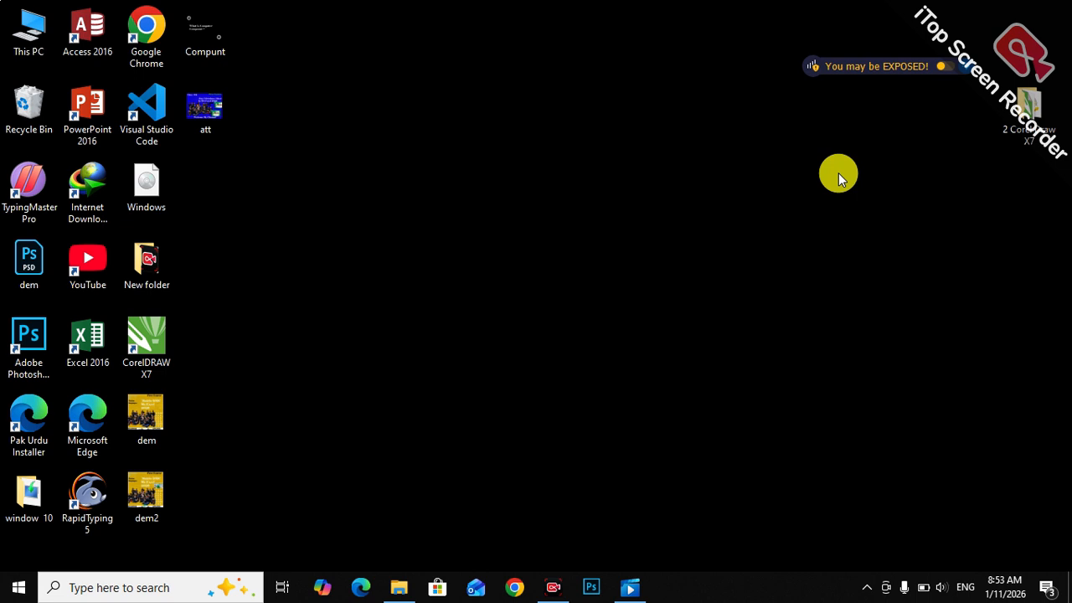
Open Excel, create a blank workbook and add a second worksheet to it.
double_click(80, 349)
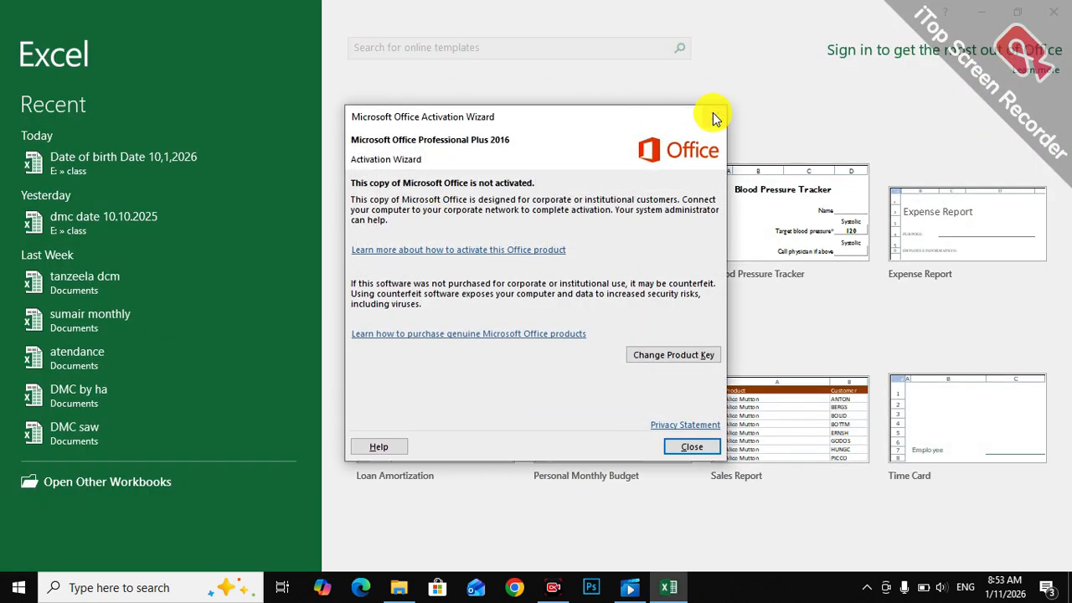
left_click(716, 118)
left_click(480, 239)
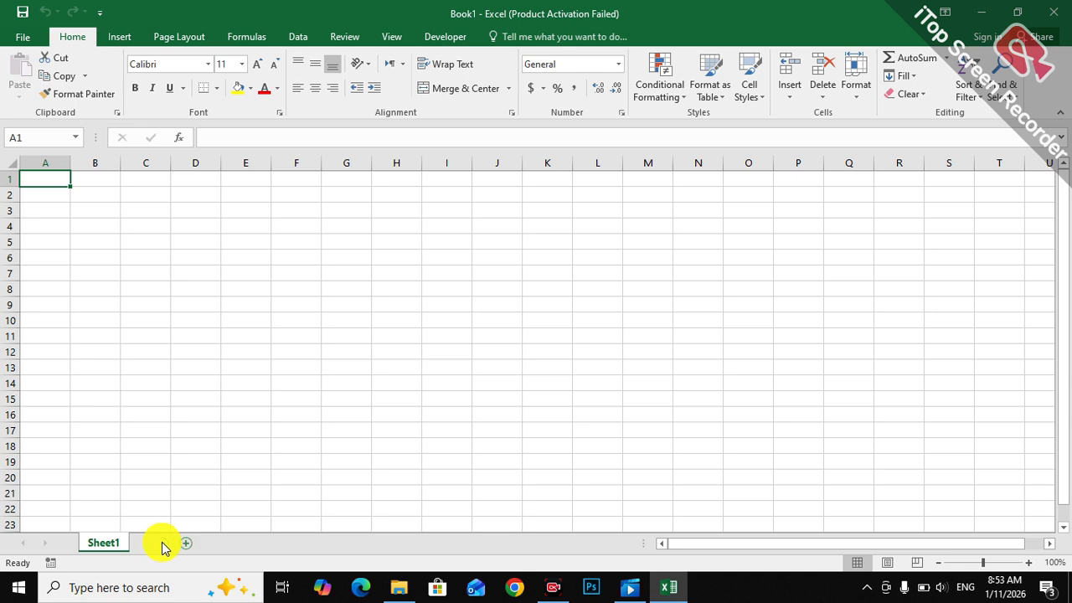
left_click(163, 543)
Merge and center cells C1:G1 on Sheet2 and make row 1 roughly two and a half times taller.
left_click(170, 178)
left_click_drag(170, 177, 355, 173)
left_click(456, 89)
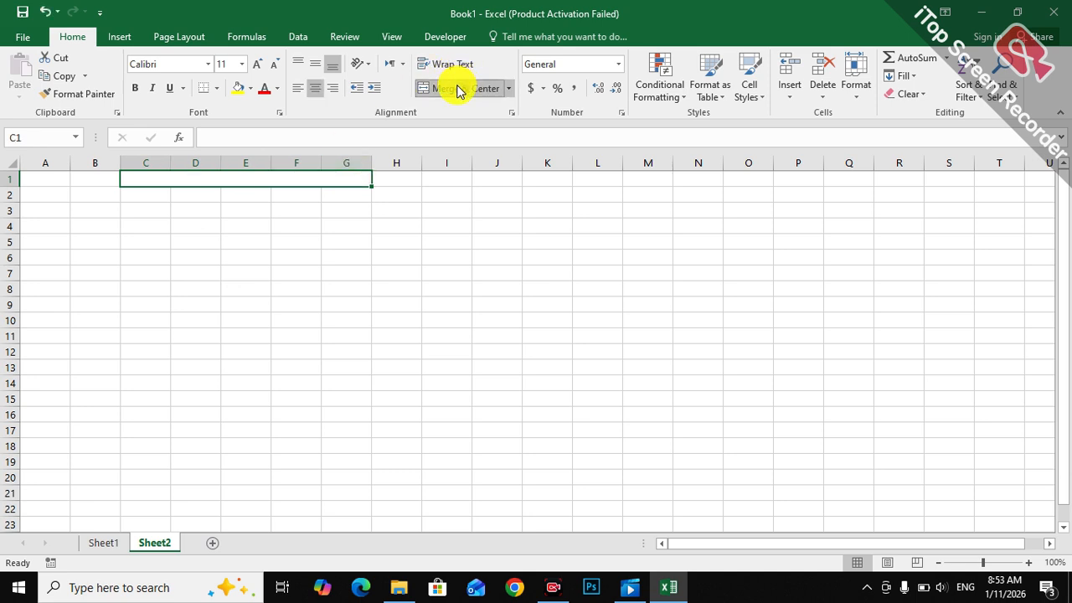
left_click_drag(19, 187, 19, 207)
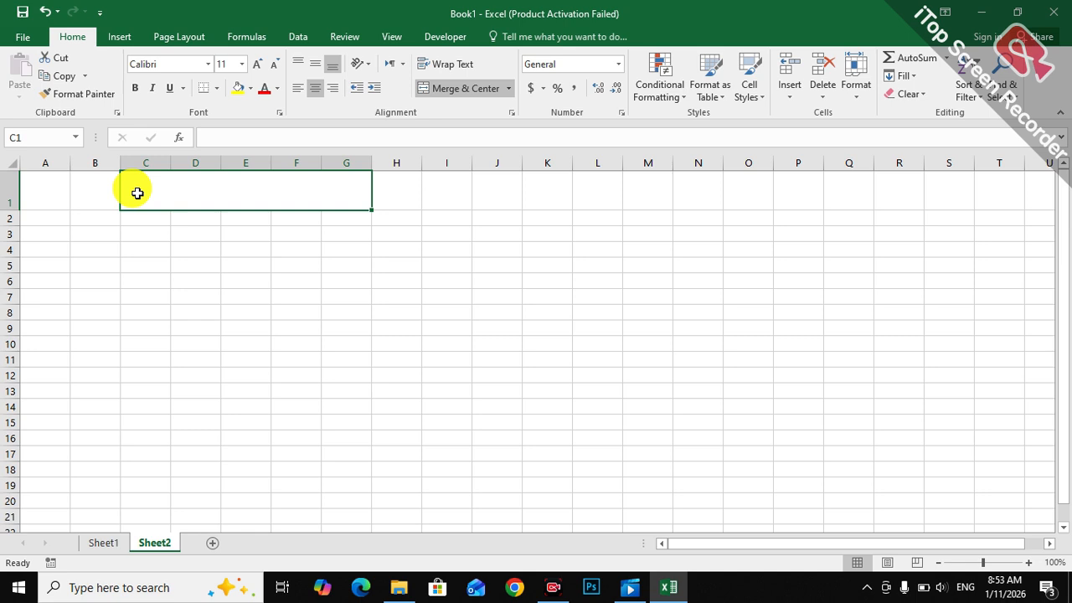
Enter the title DATE OF BIRTH in the merged cell C1:G1.
type("D")
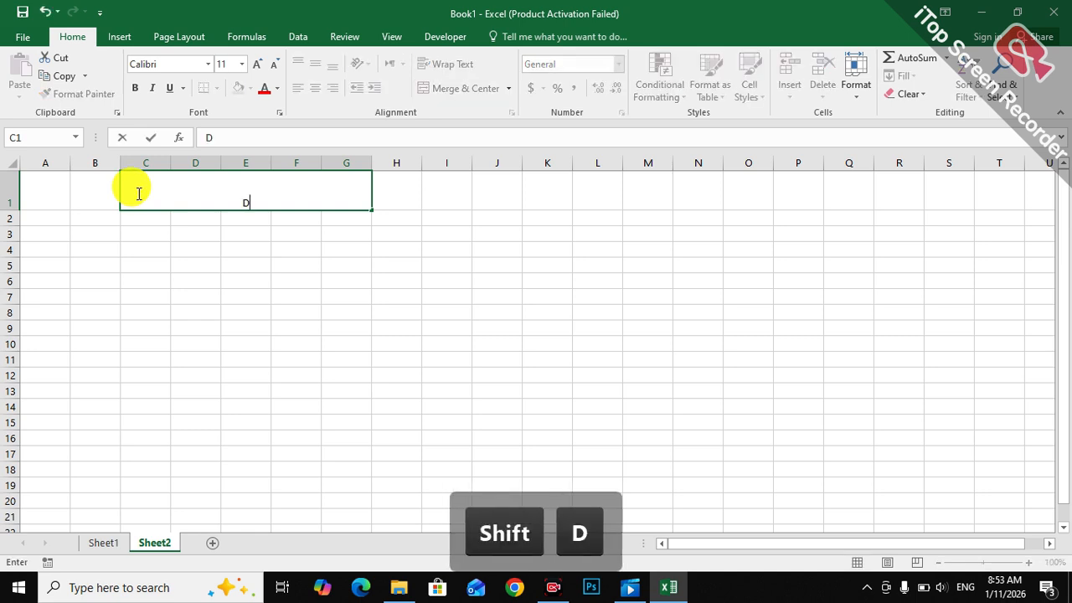
type("ATE OF ")
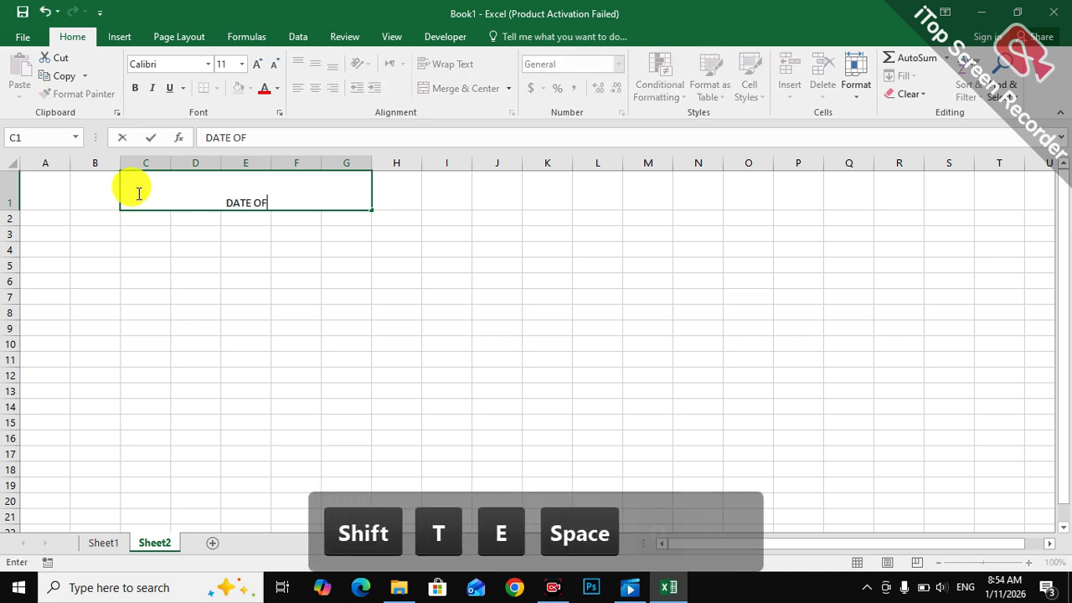
type("BIRTH")
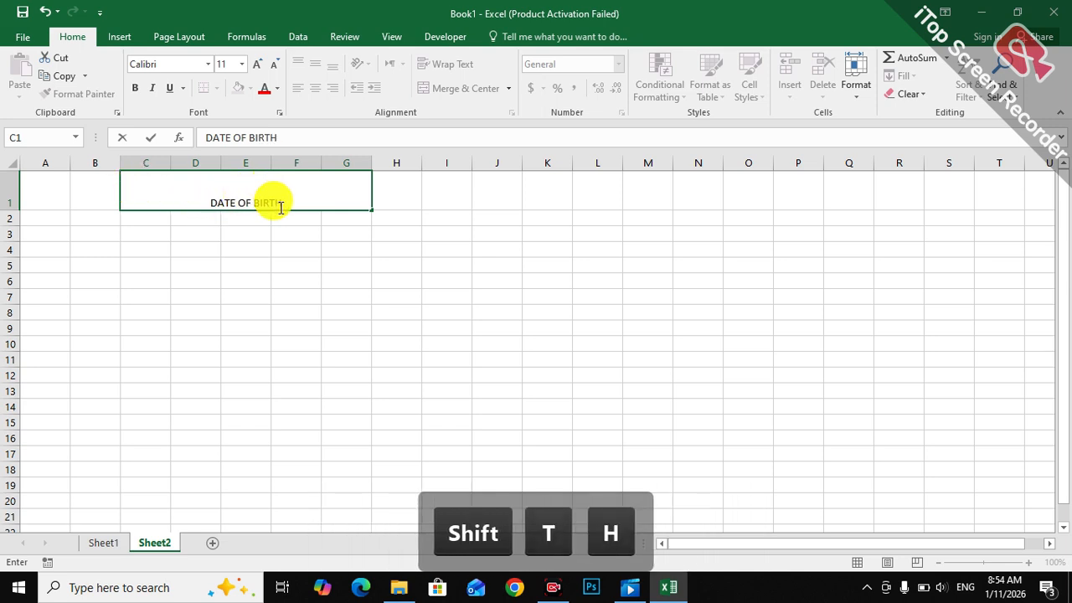
Format the DATE OF BIRTH title text in the Algerian font at size 16.
left_click_drag(284, 204, 191, 192)
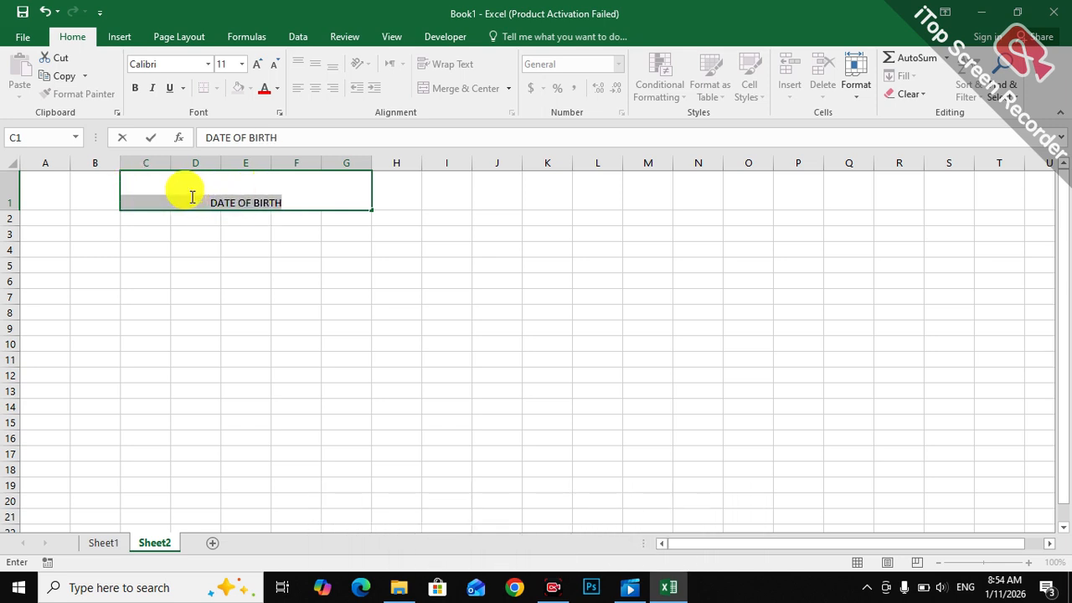
left_click(252, 67)
left_click(252, 67)
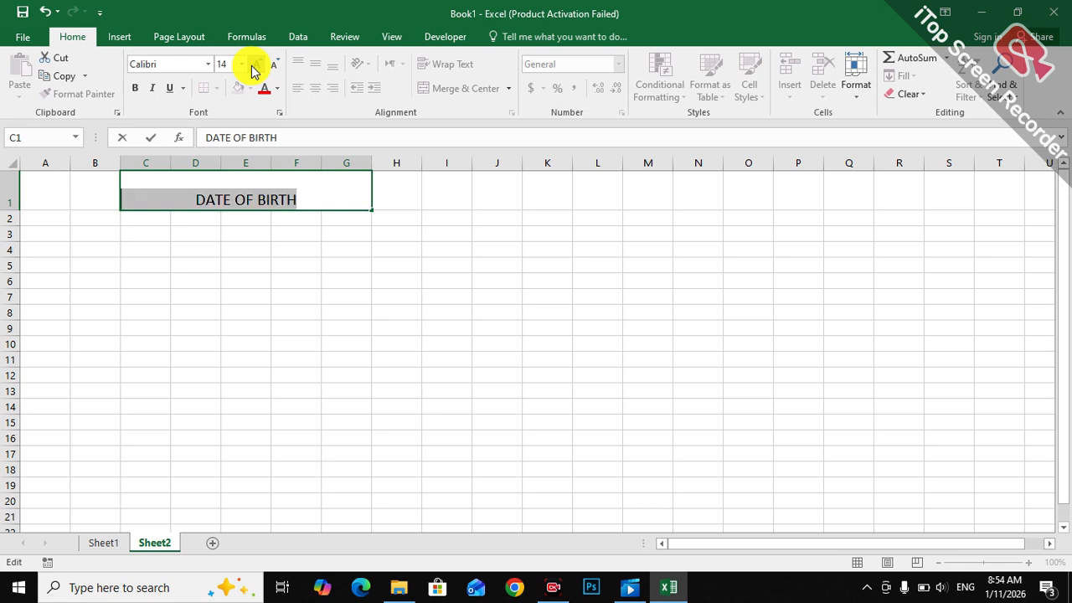
left_click(207, 64)
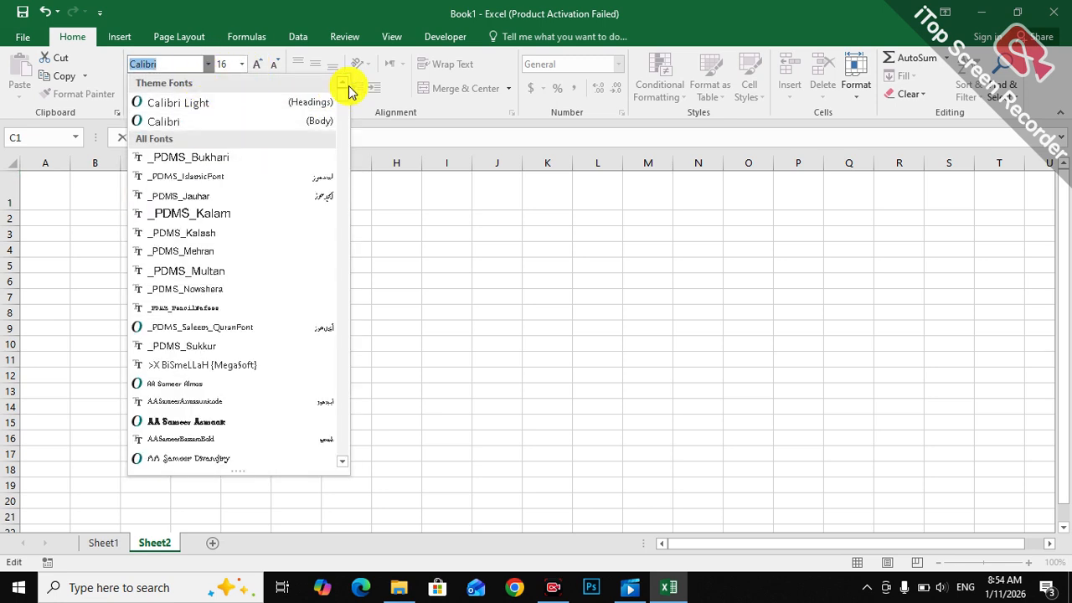
left_click_drag(341, 122, 342, 144)
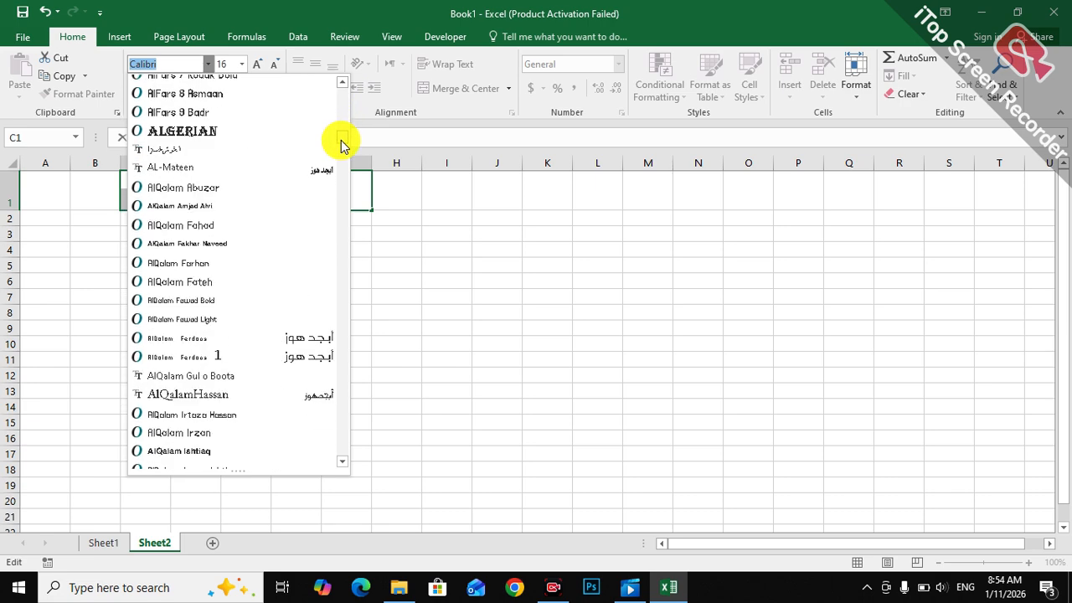
left_click(257, 134)
left_click(311, 282)
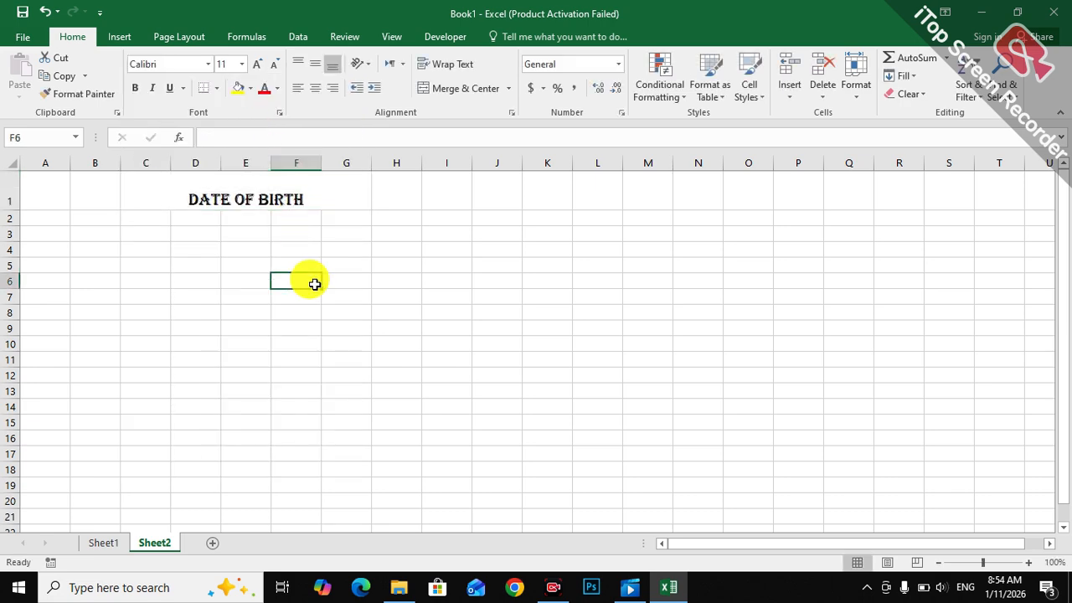
Enter the column headers Name, DOB and present Date in cells C2 to E2.
left_click(155, 220)
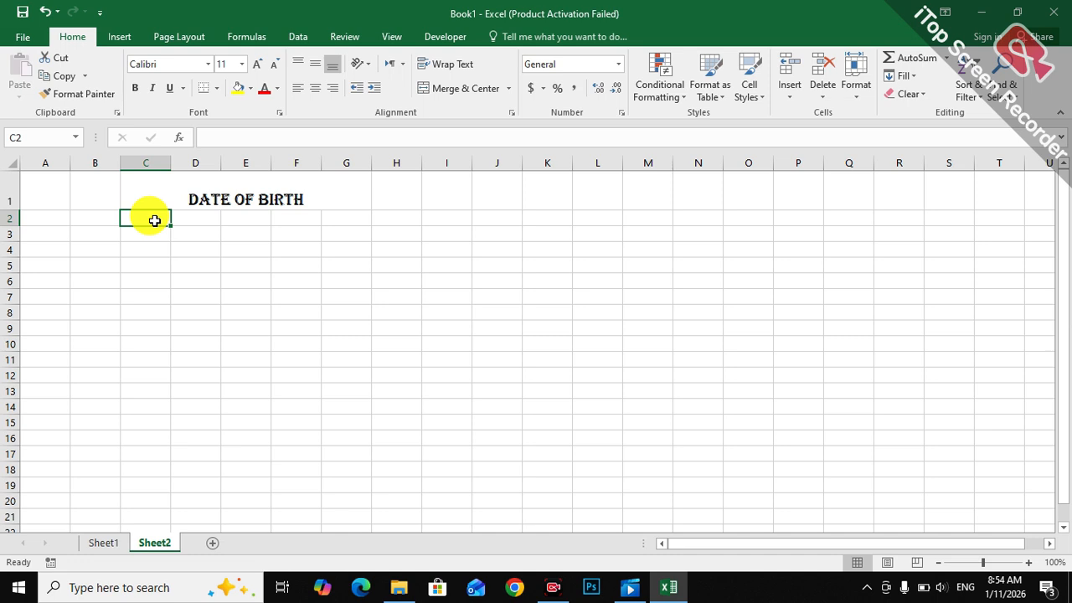
type("Name")
key("Tab")
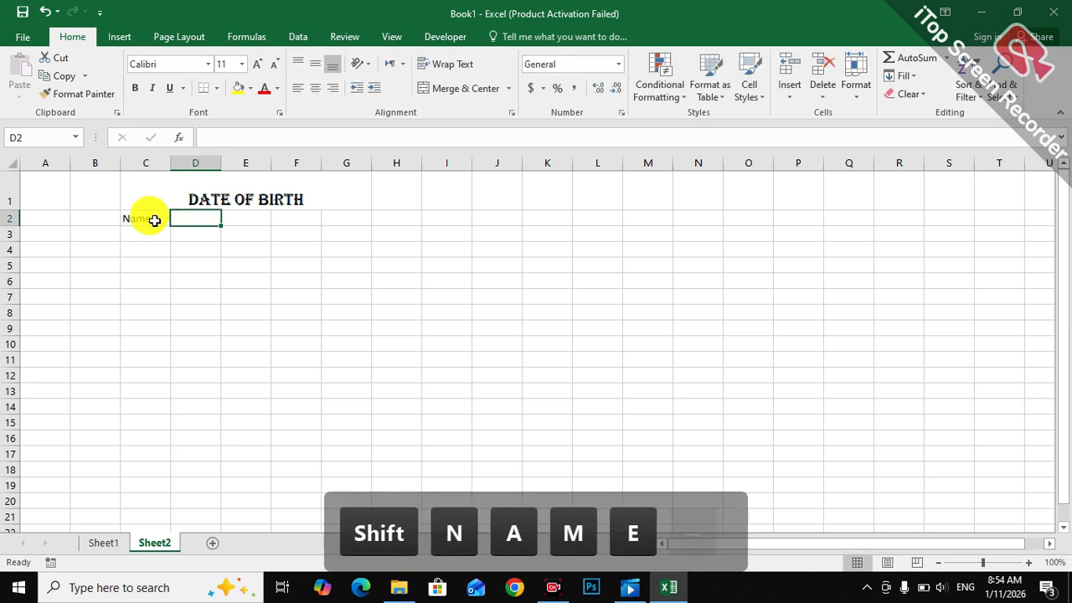
type("DOB")
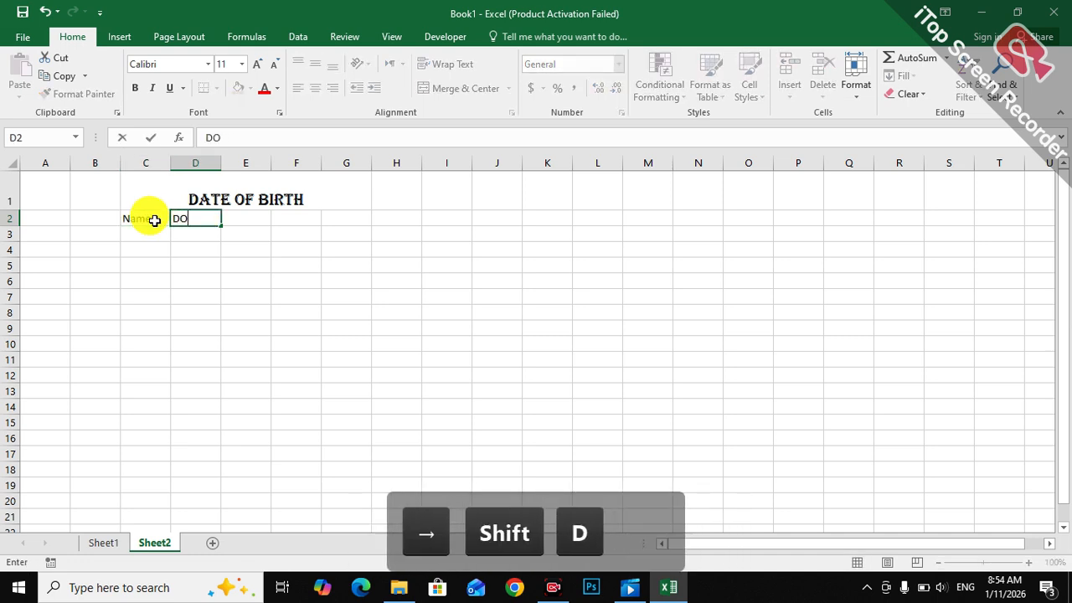
key("Right")
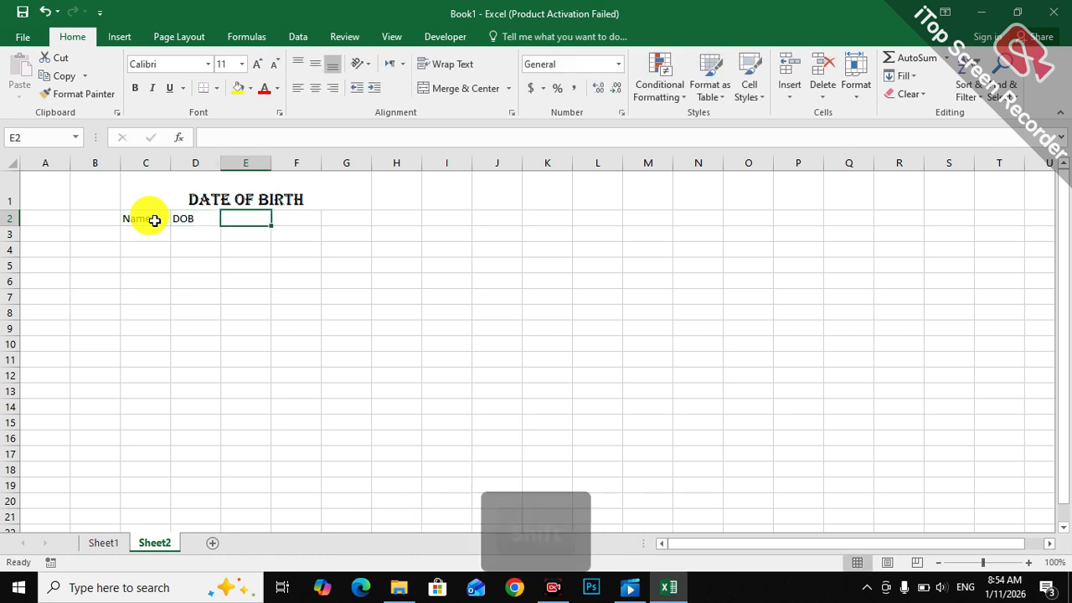
type("R")
key("BackSpace")
type("p")
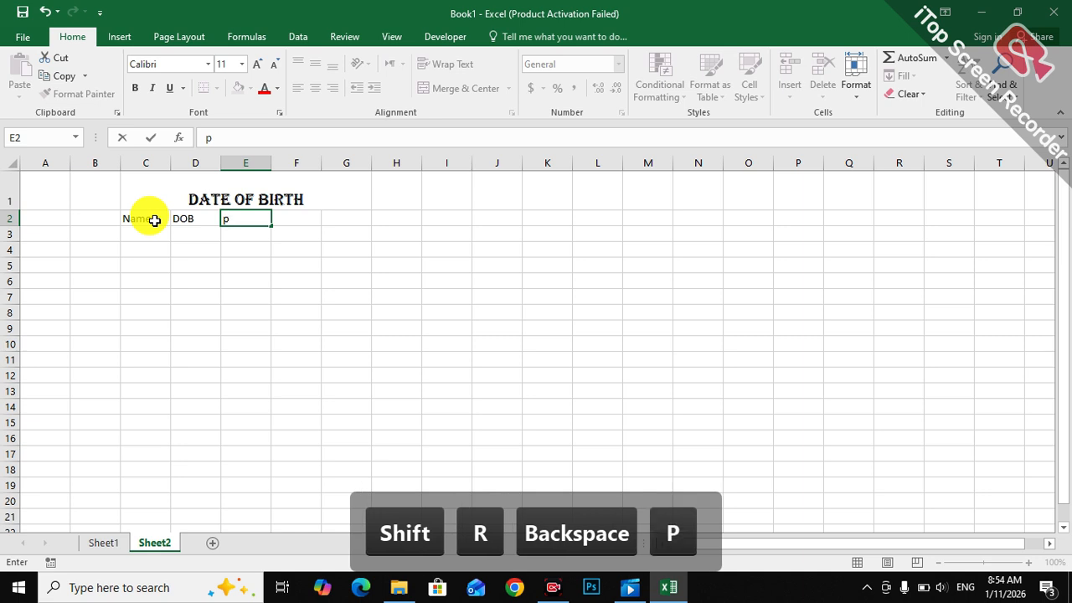
type("resent Da")
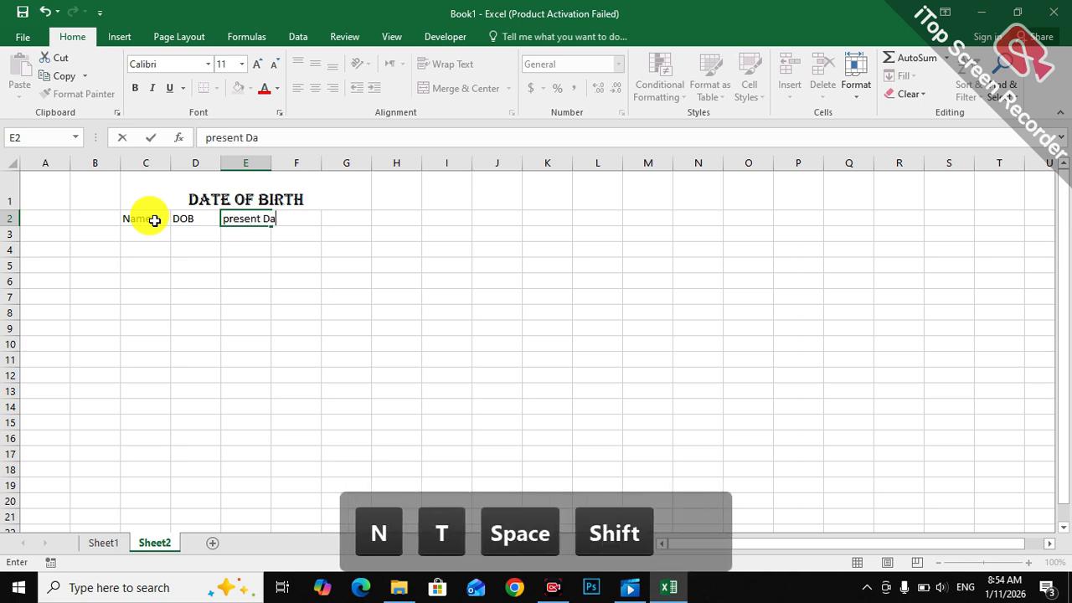
type("te")
key("Right")
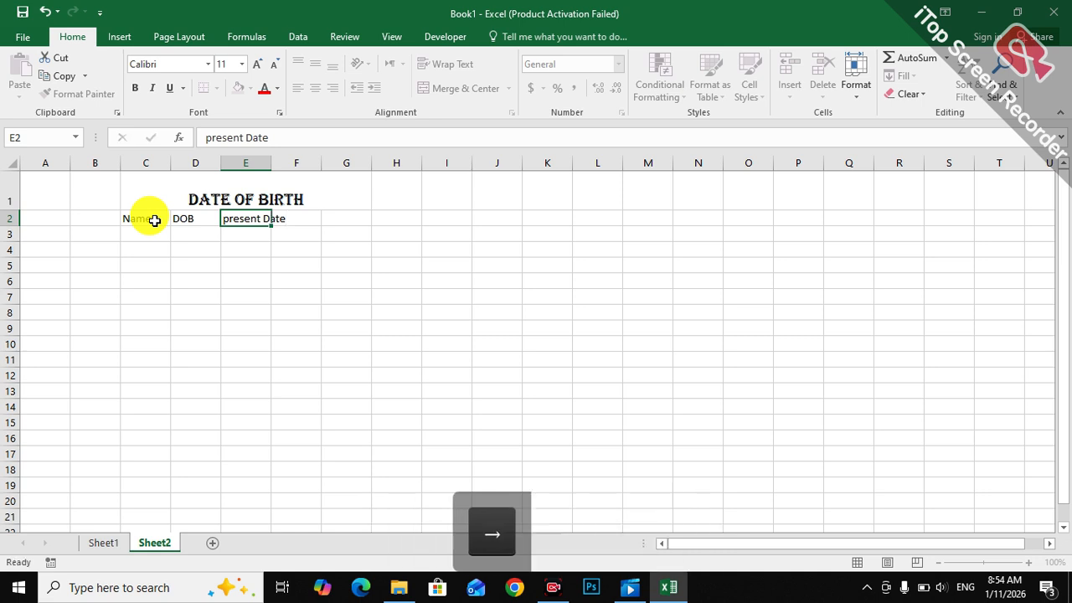
Enter the column headers Age in year, age in month and in day in cells F2 to H2.
type("Age in ")
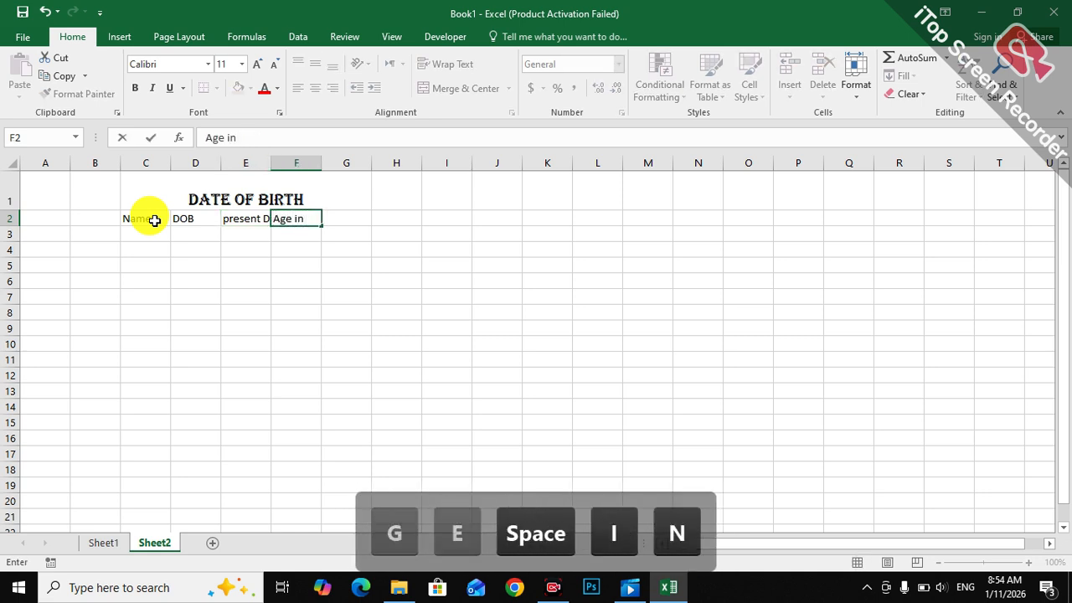
type("year")
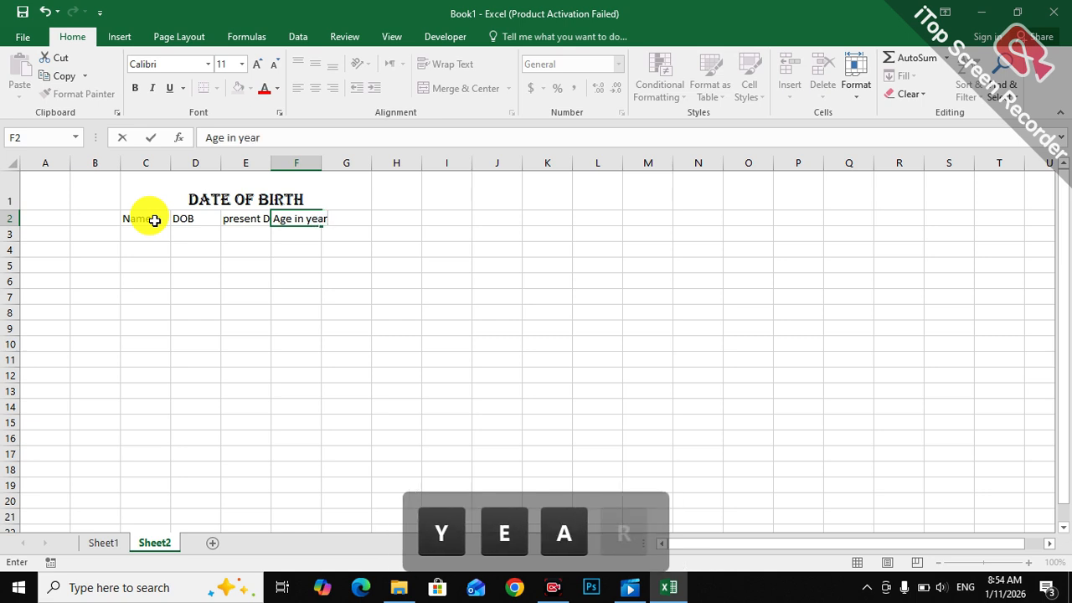
key("Right")
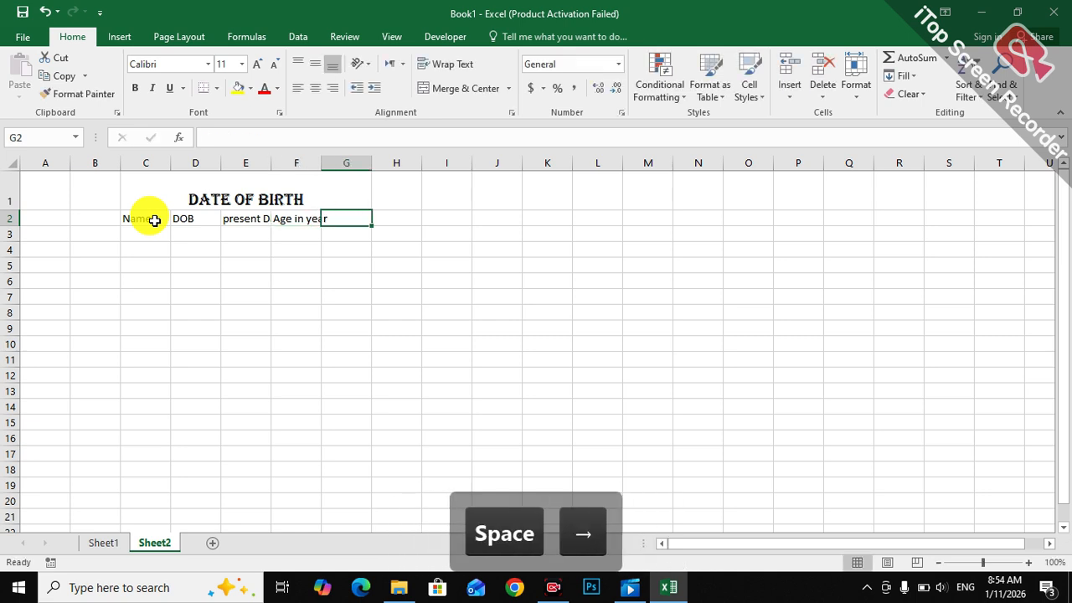
type("age")
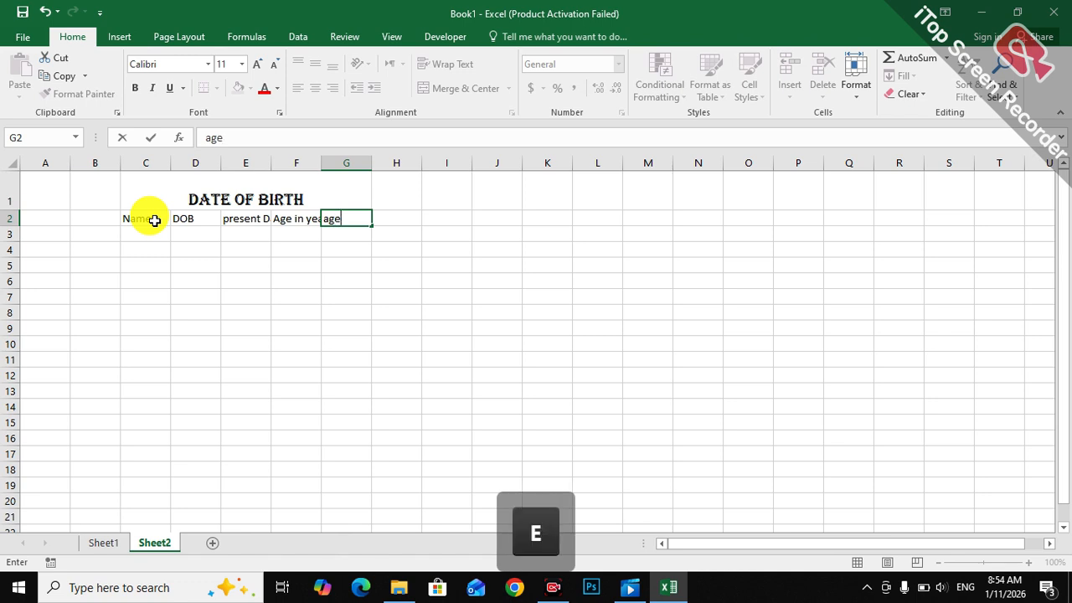
type(" in month")
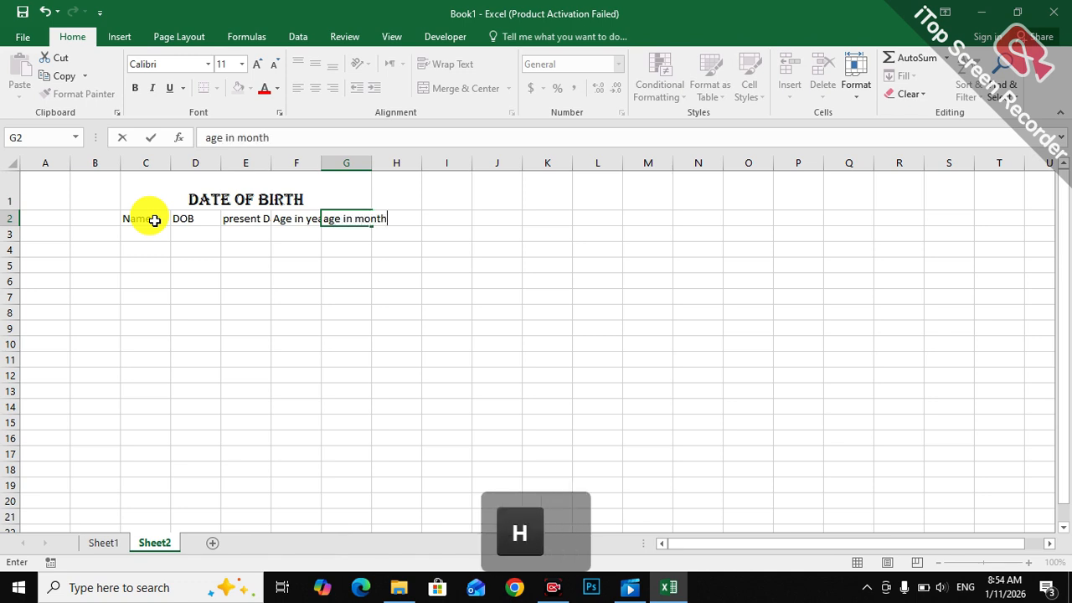
key("Right")
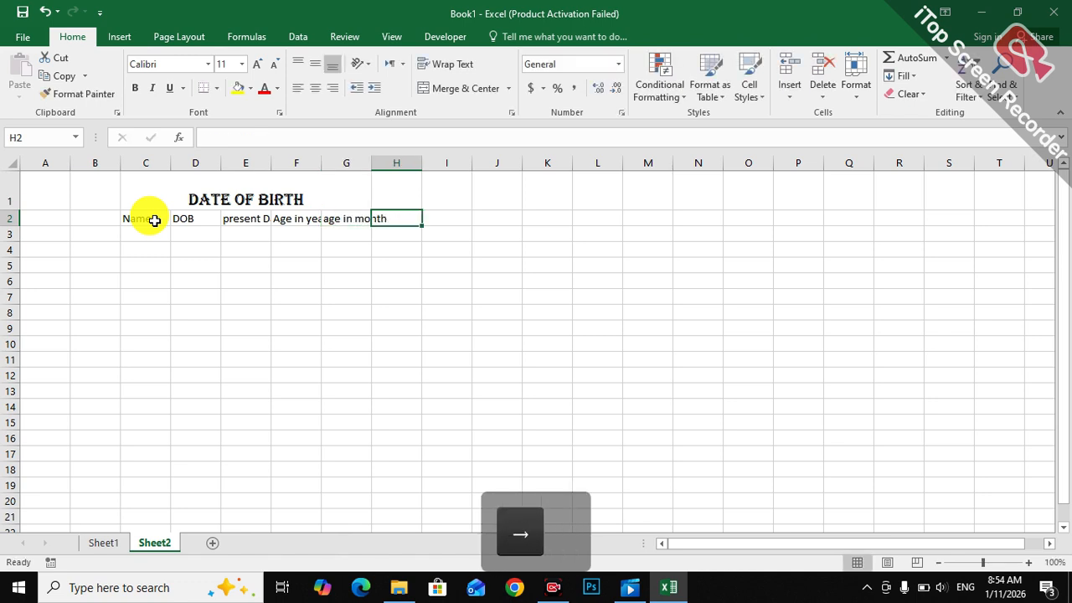
type("in day")
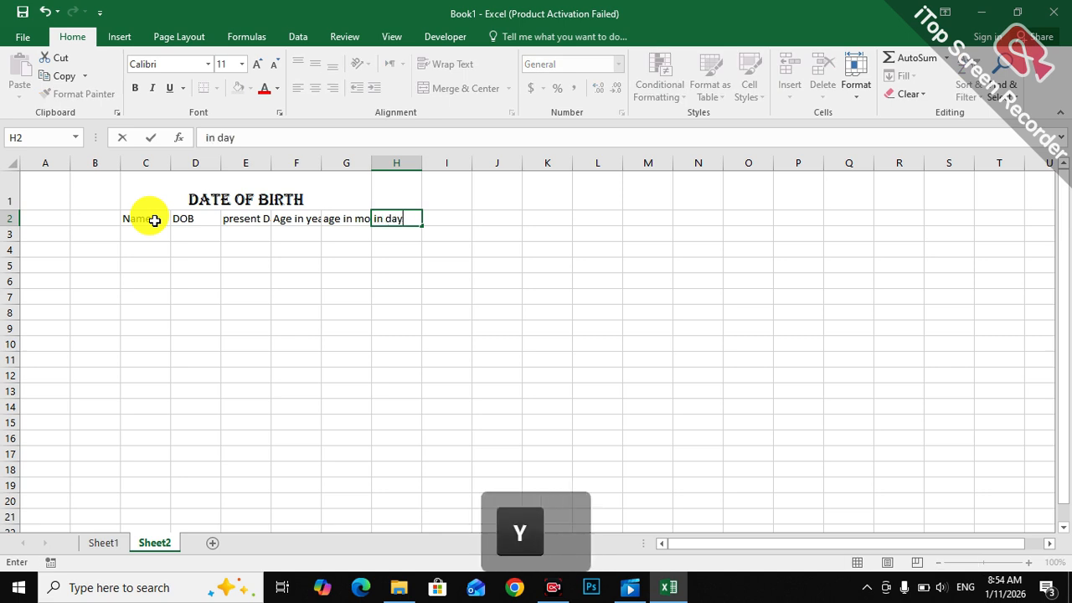
Apply all borders to the table range C1:H9.
left_click_drag(249, 196, 385, 325)
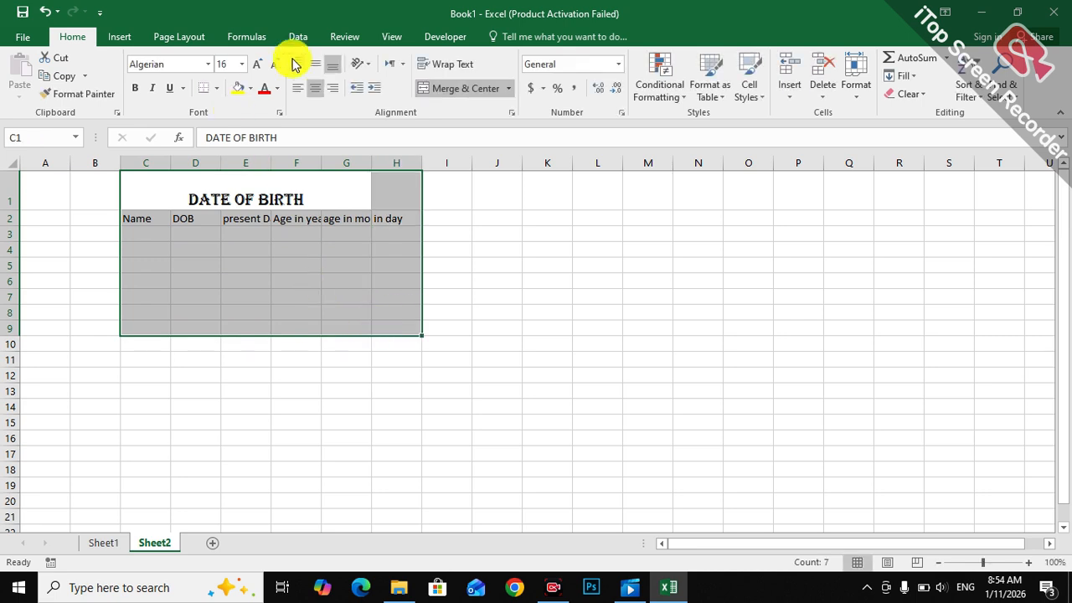
left_click(216, 88)
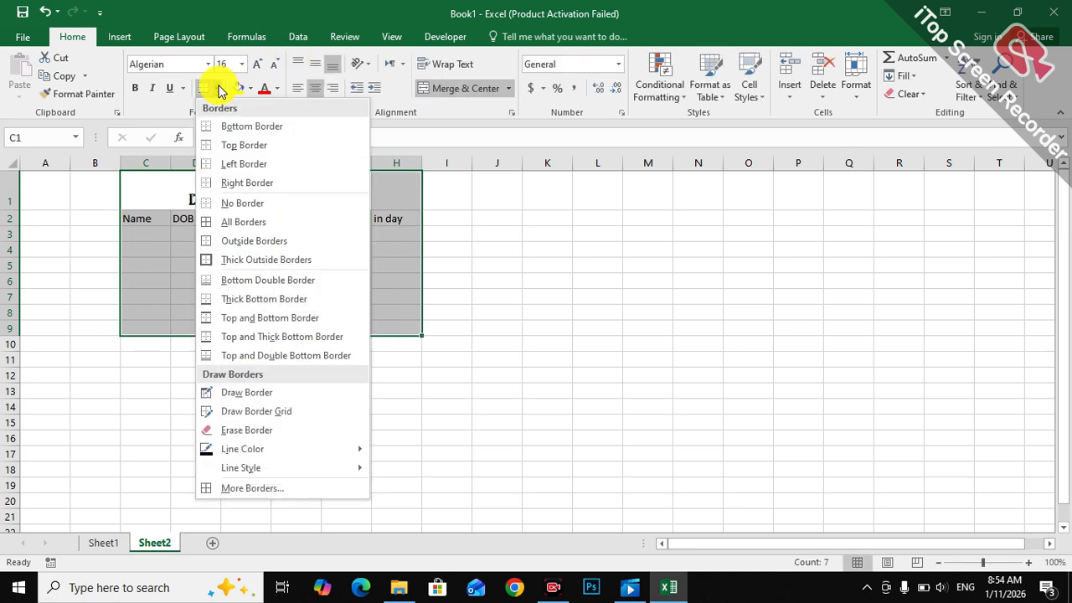
left_click(235, 225)
Fill cells C3 to C6 of the Name column with the four people's first names.
left_click(149, 233)
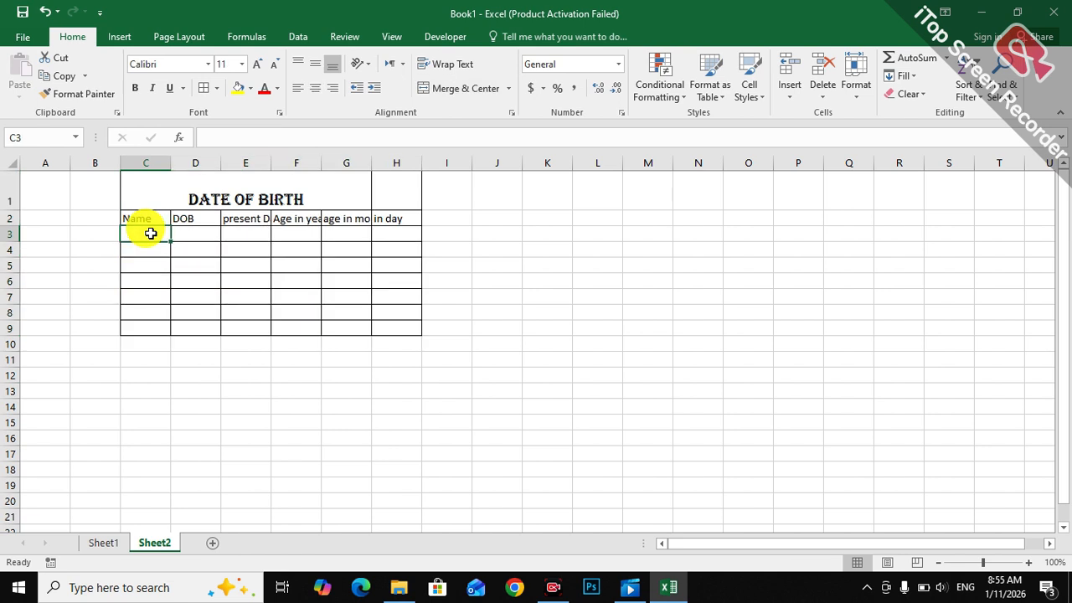
type("Sara")
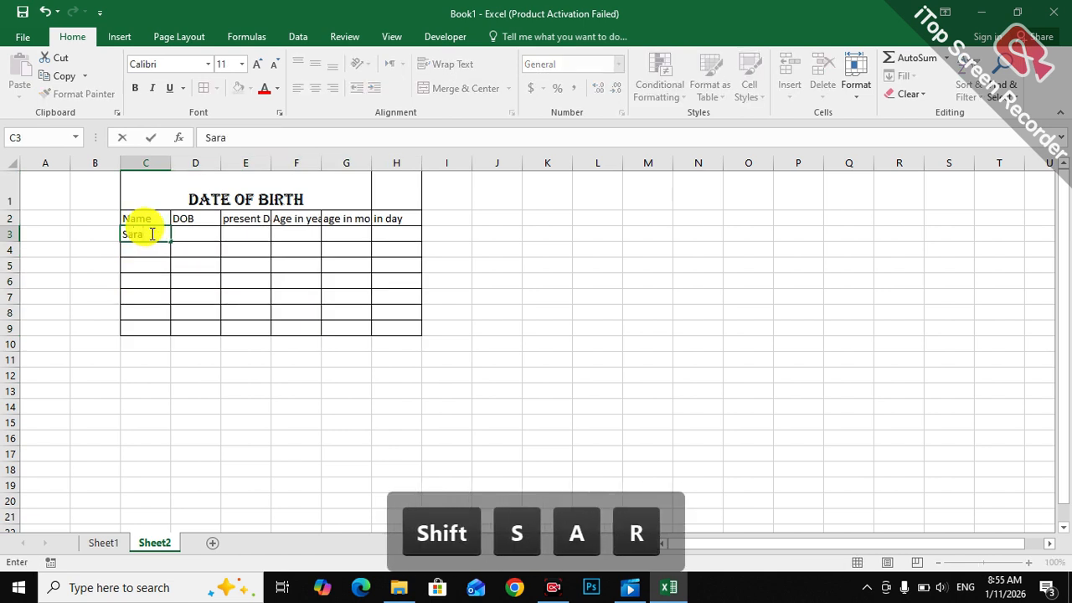
key("Down")
type("sana")
key("Down")
type("saba")
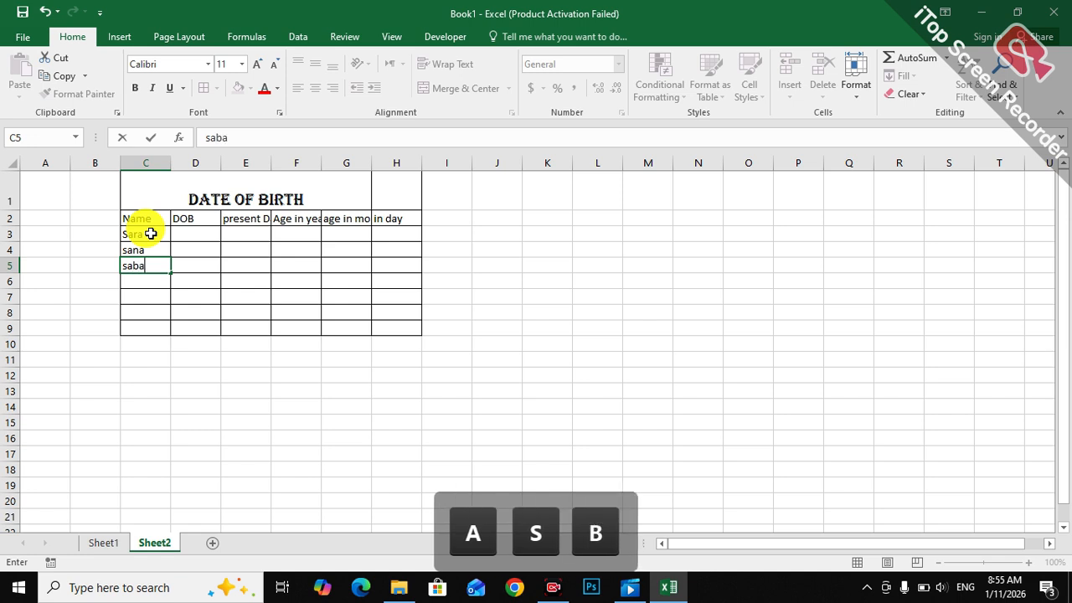
key("Down")
type("u")
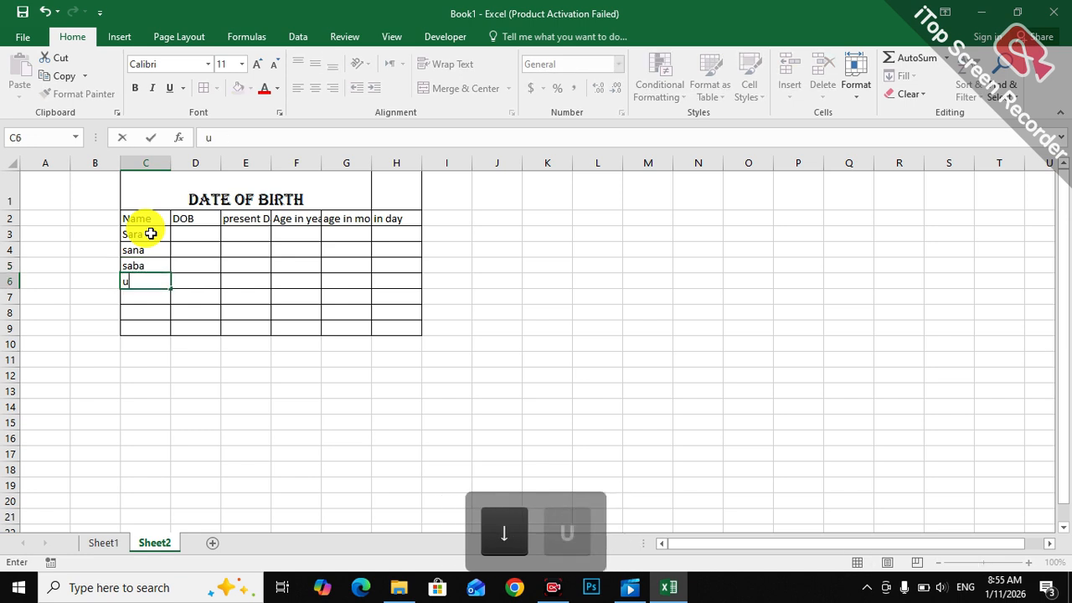
type("zma")
key("Return")
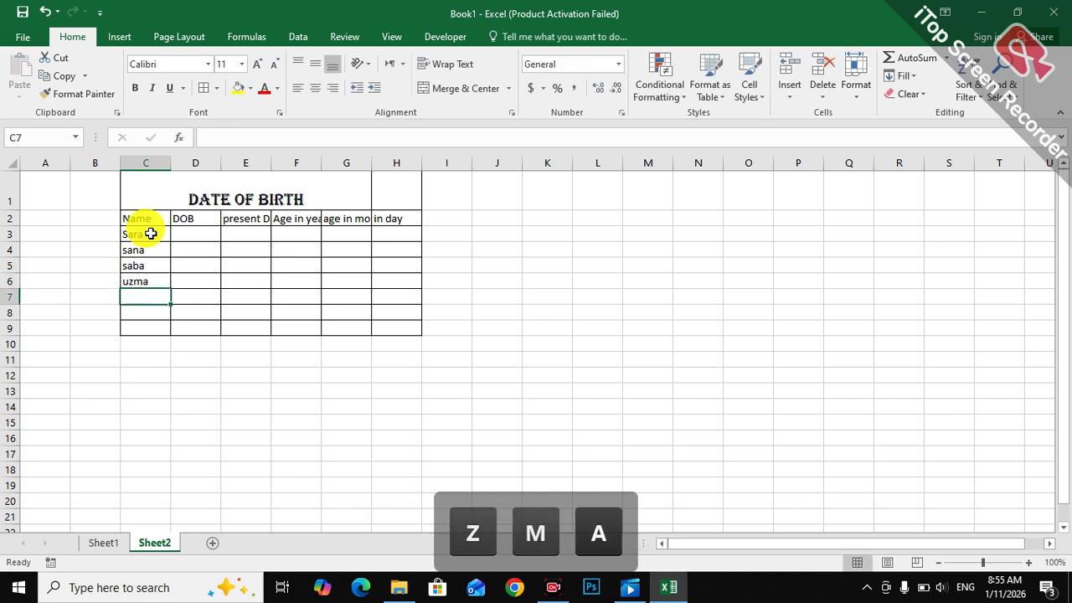
Enter the first person's date of birth in cell D3 of the DOB column.
left_click(201, 235)
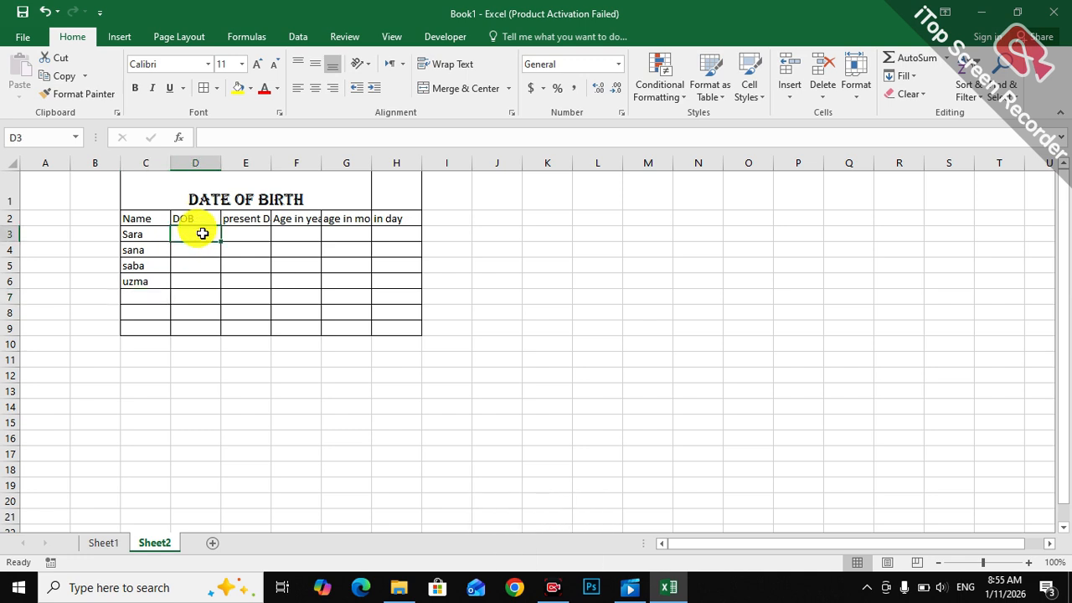
key("shift")
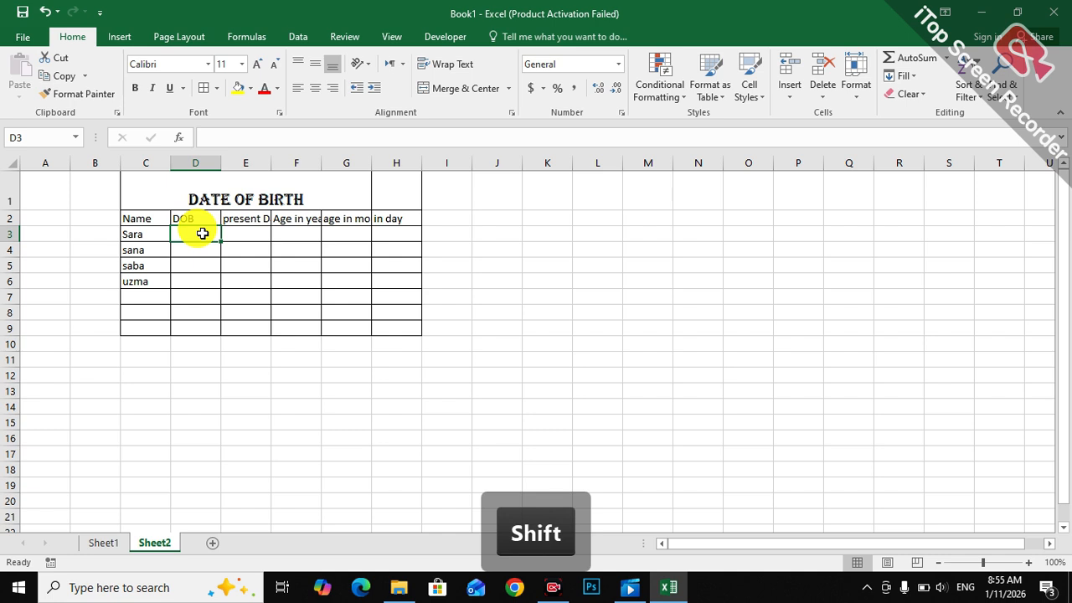
type("12/12/20")
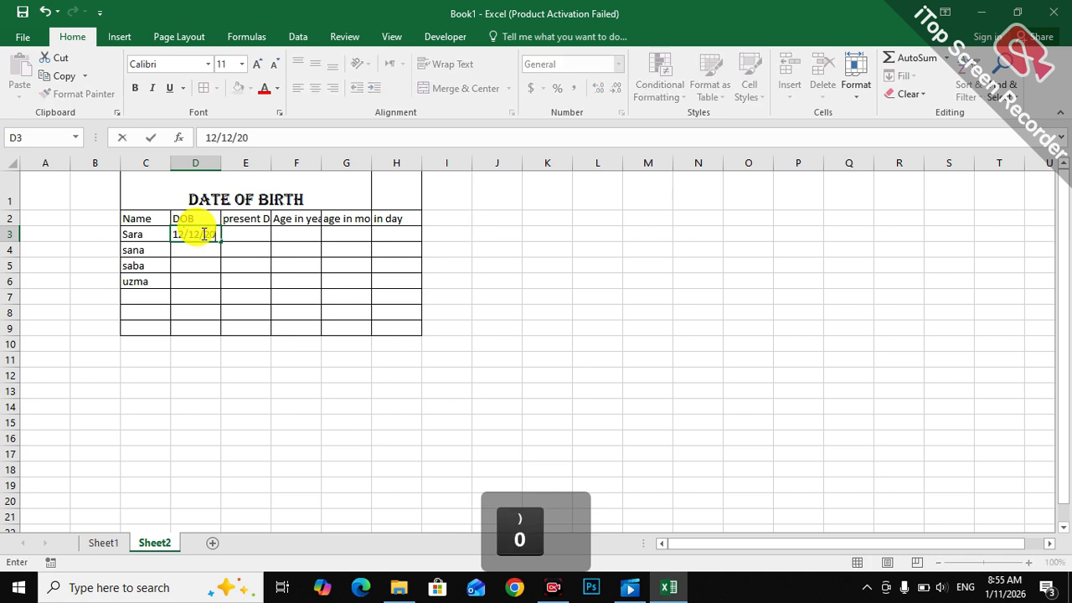
type("2")
key("BackSpace")
type("0")
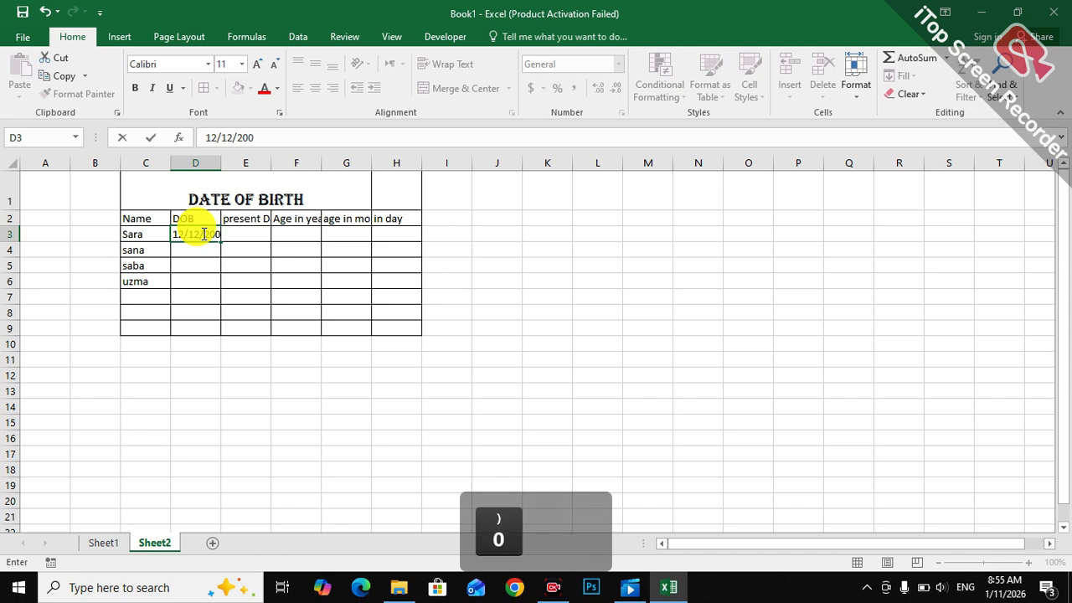
type("7")
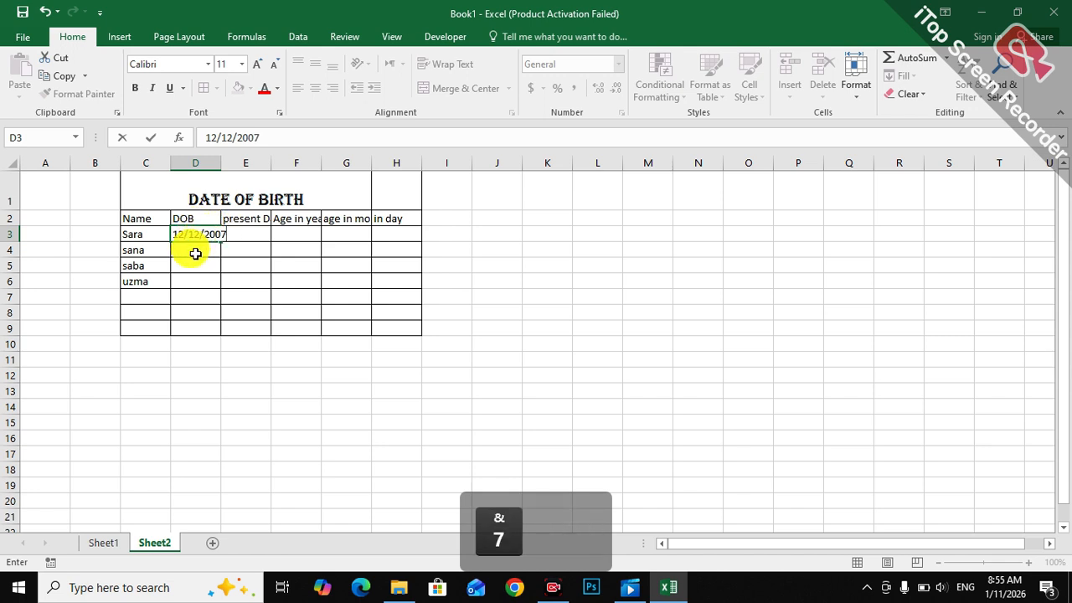
Enter the second person's date of birth in cell D4.
left_click(195, 252)
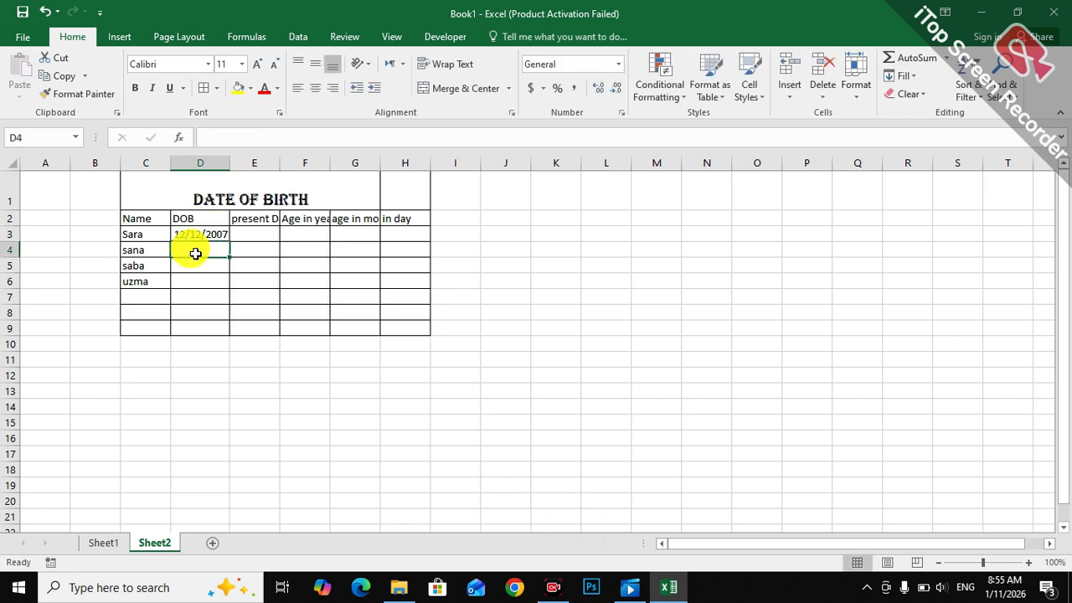
type("13/12/200")
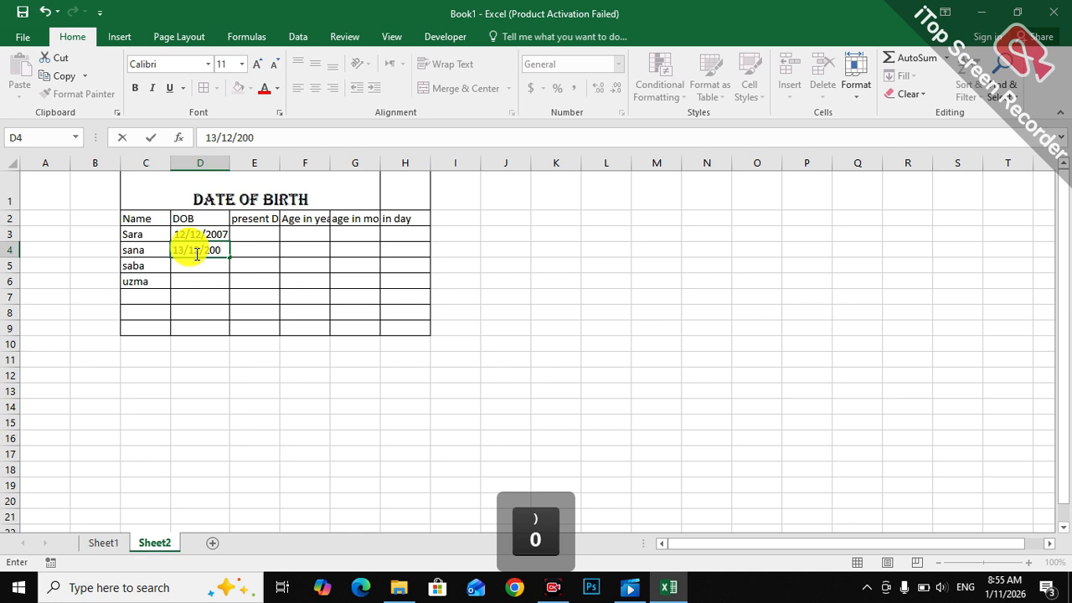
type("5")
Enter the third person's date of birth in cell D5.
left_click(198, 266)
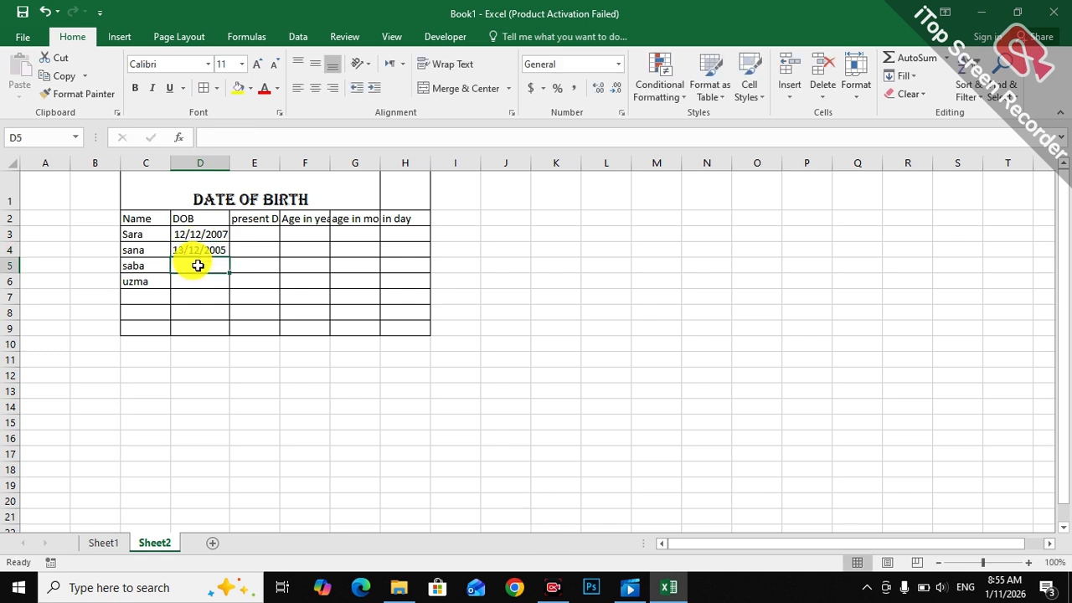
type("01")
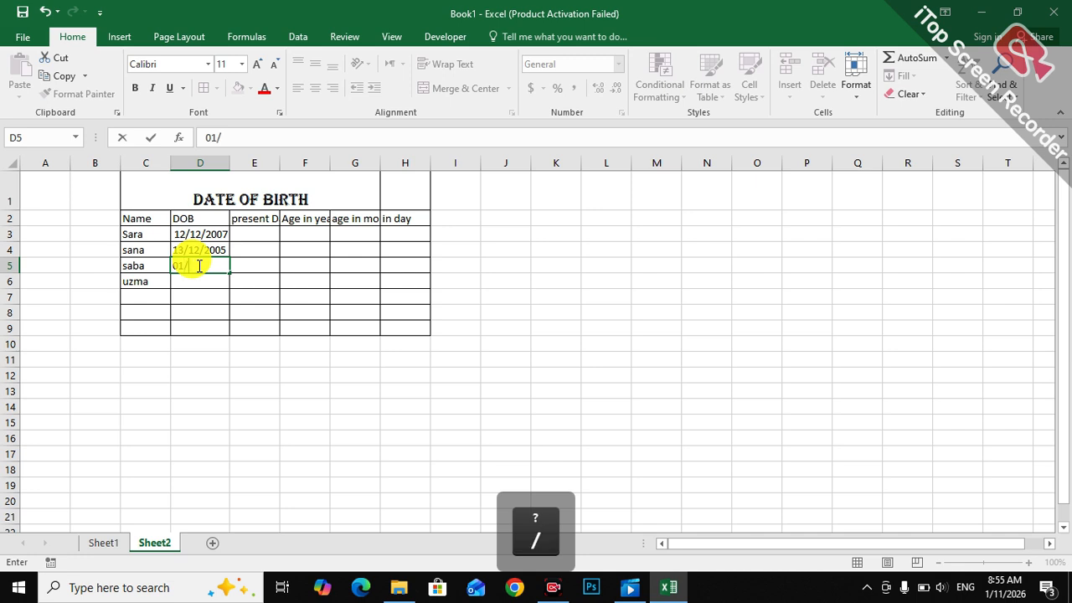
type("/02")
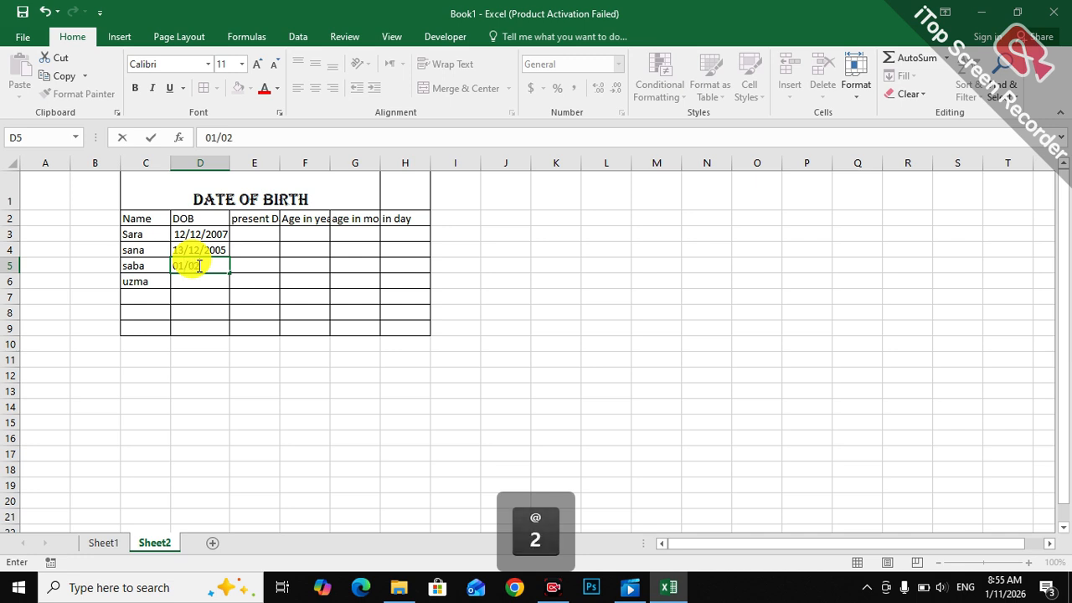
type("/2021")
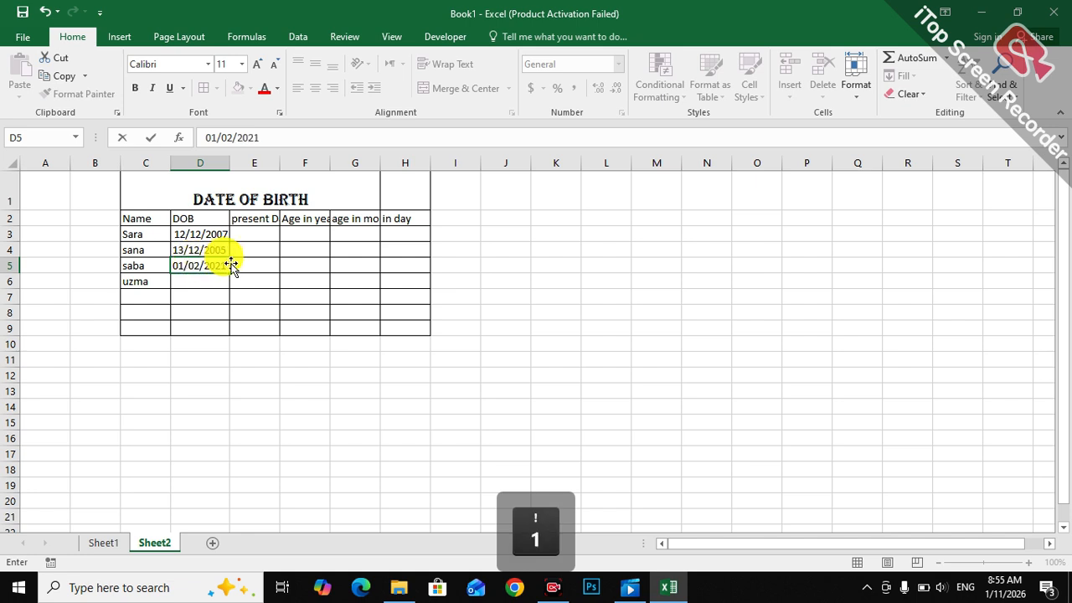
key("BackSpace")
key("BackSpace")
type("0")
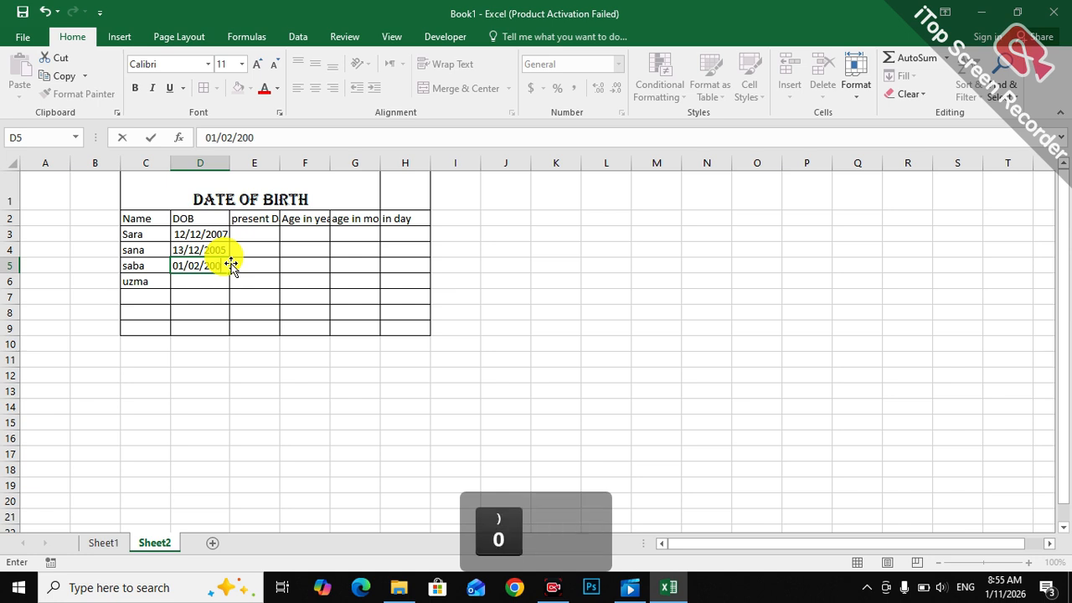
Widen column E to fit the full present Date header.
left_click(255, 232)
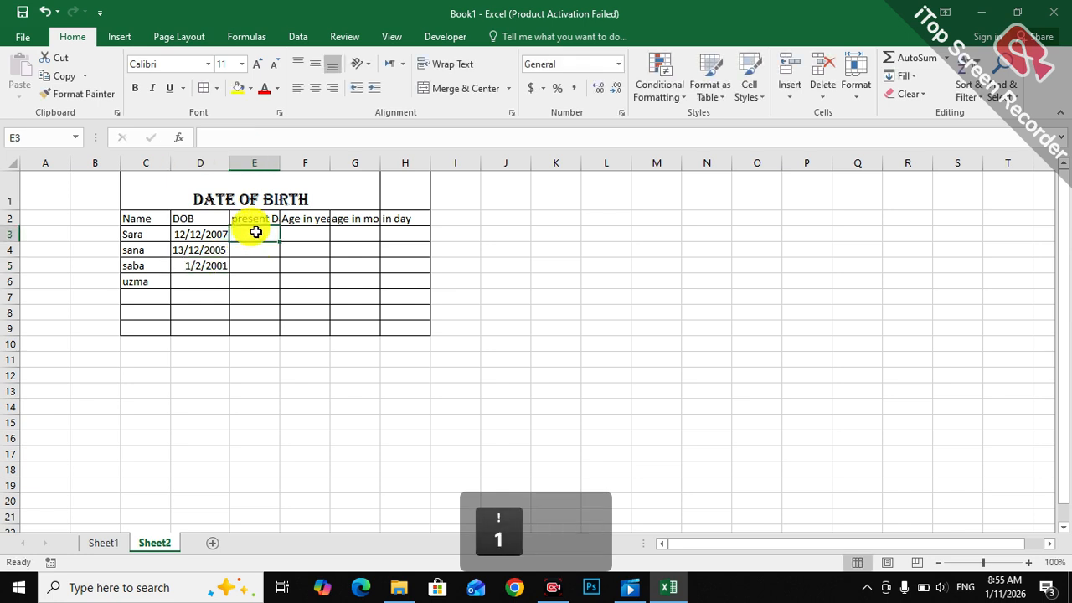
left_click_drag(280, 162, 305, 162)
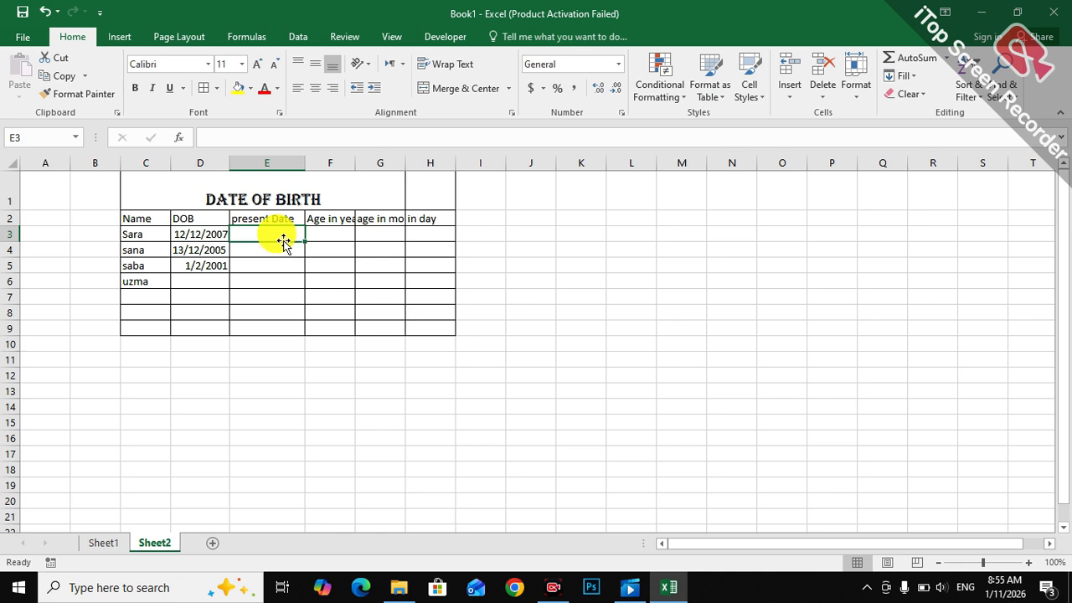
key("super")
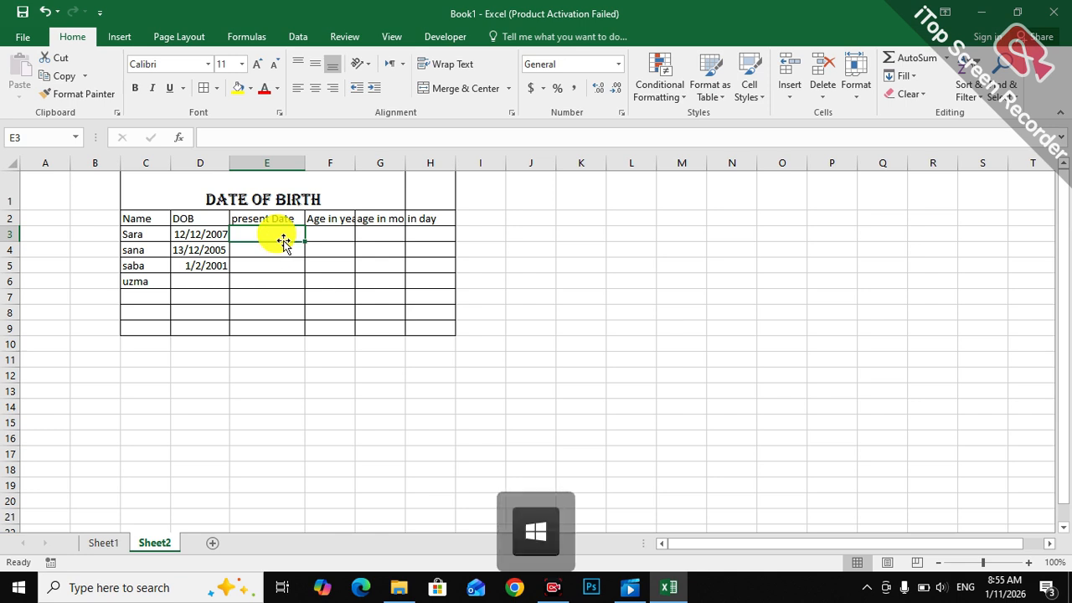
key("super+semicolon")
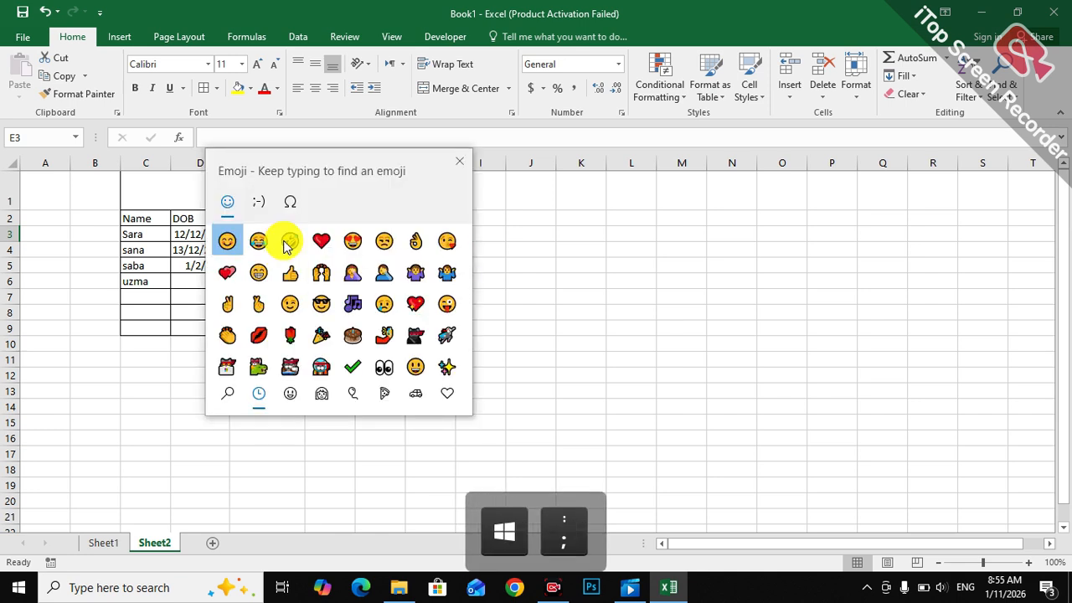
left_click(459, 161)
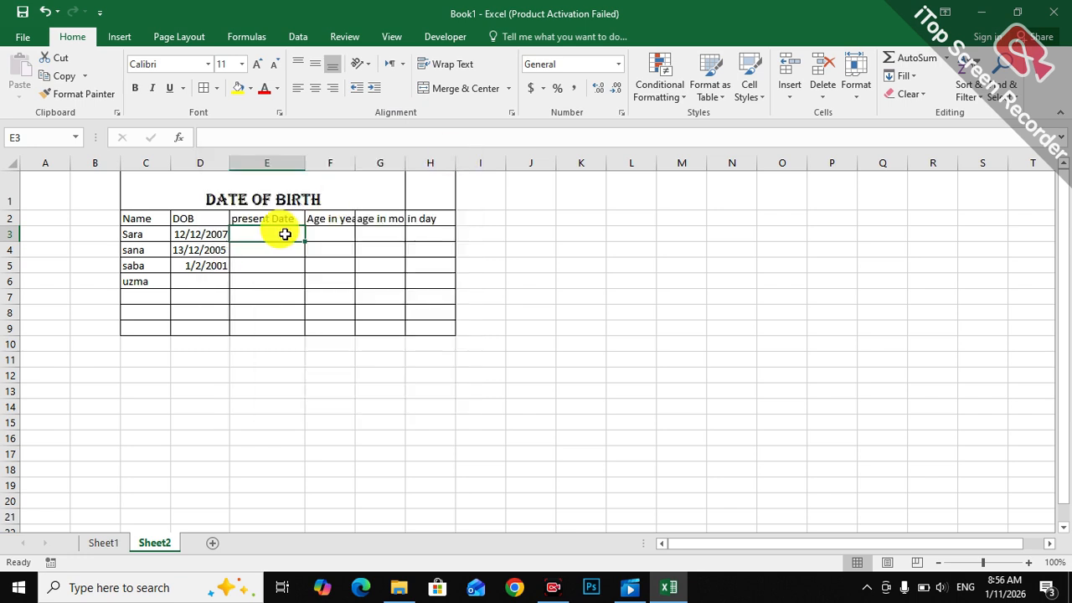
Insert the current date in cell E3, change it to 10/01/2026, and autofill it down to E5.
key("ctrl+semicolon")
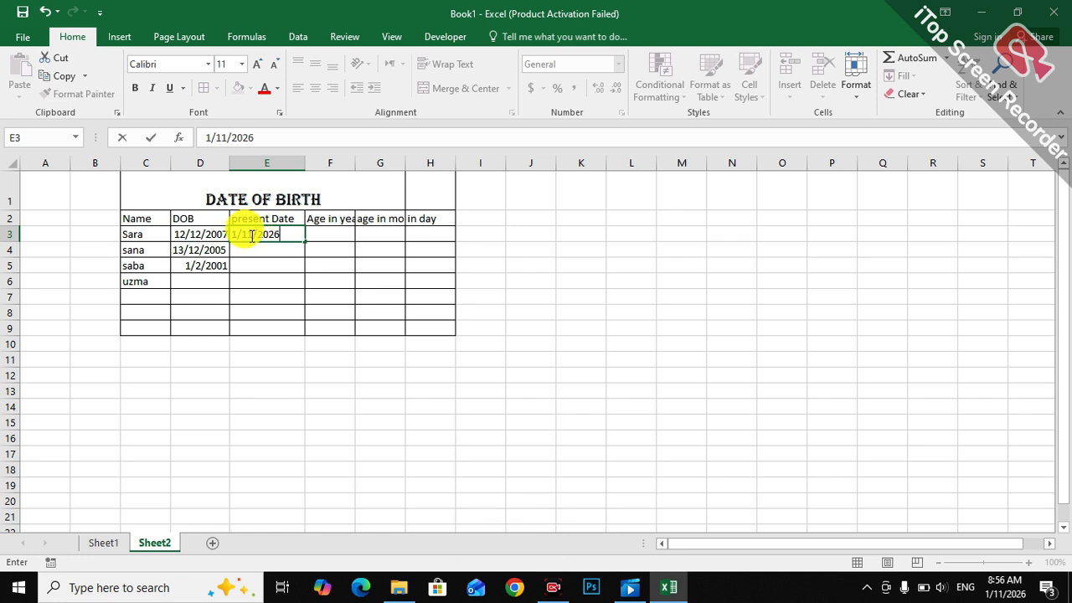
key("BackSpace")
key("BackSpace")
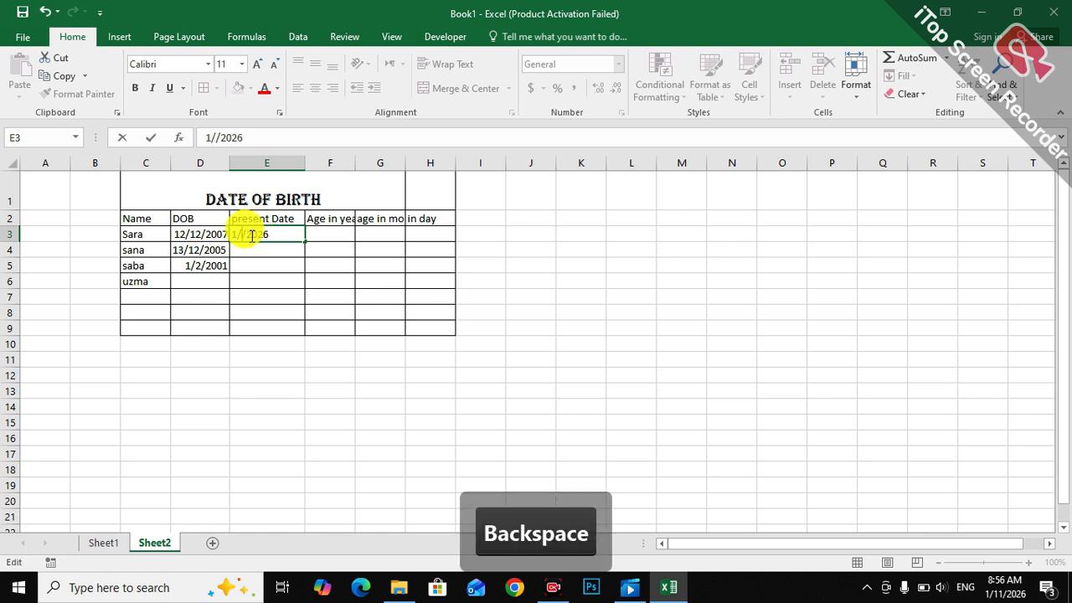
type("0")
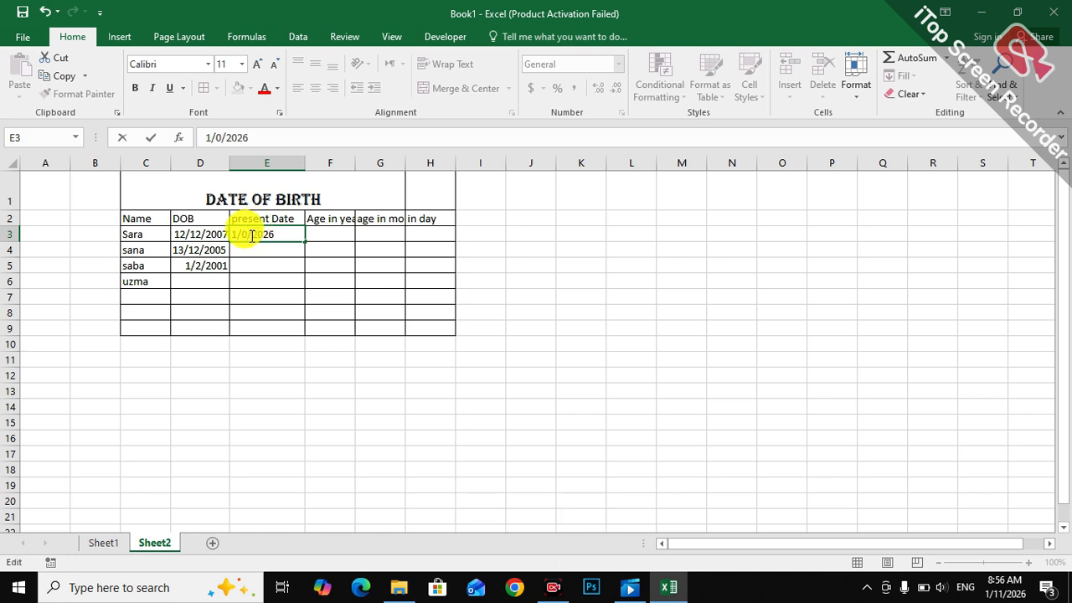
type("1")
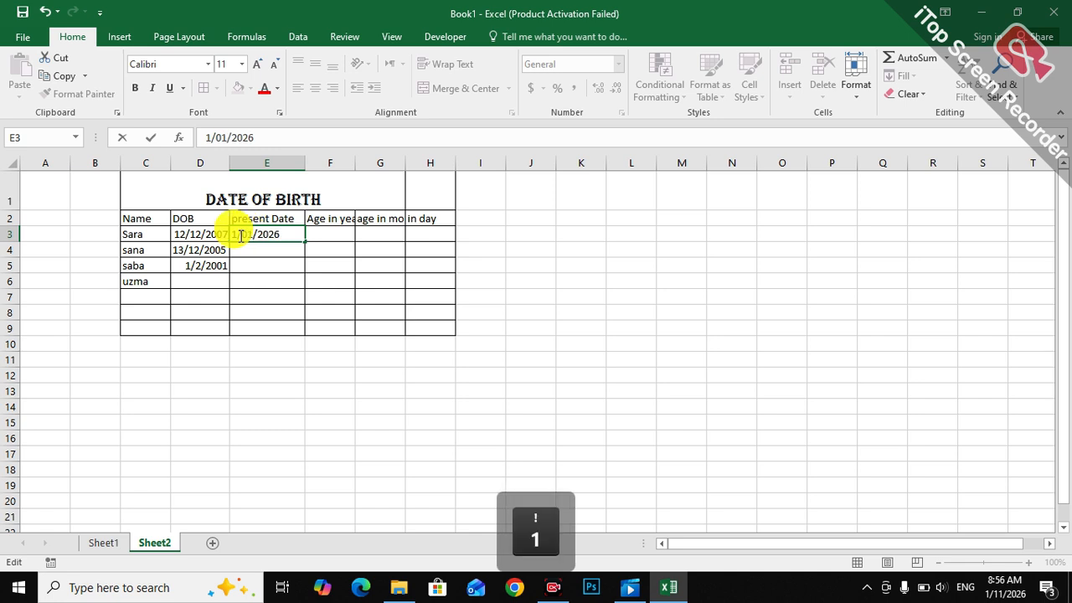
key("BackSpace")
type("10")
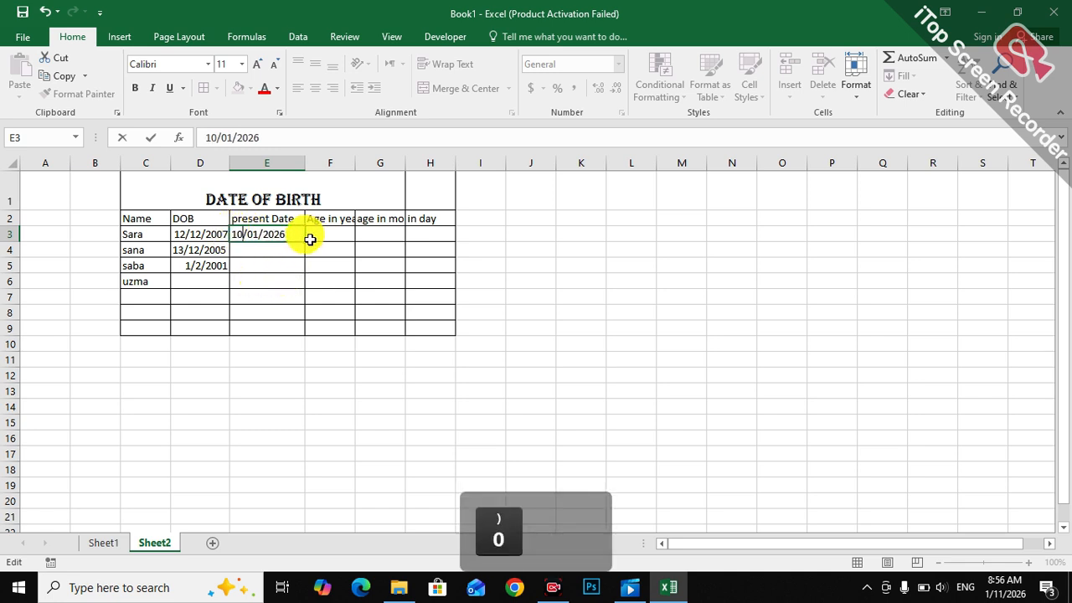
left_click_drag(306, 241, 304, 269)
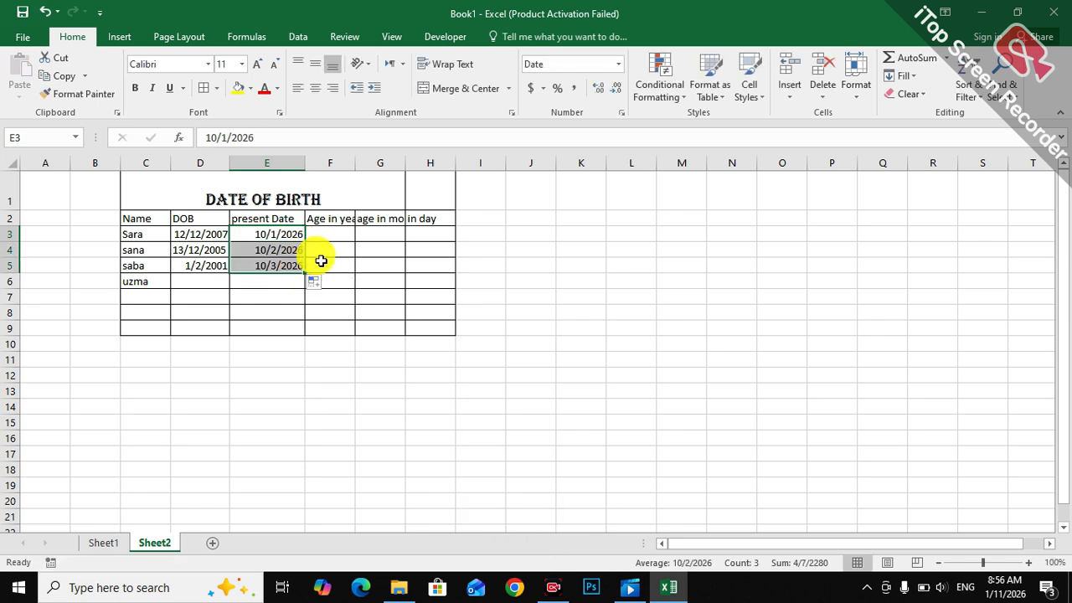
Widen column F to fit its header and enter the formula =DATEDIF(D3,E3,"Y") in cell F3.
left_click(332, 235)
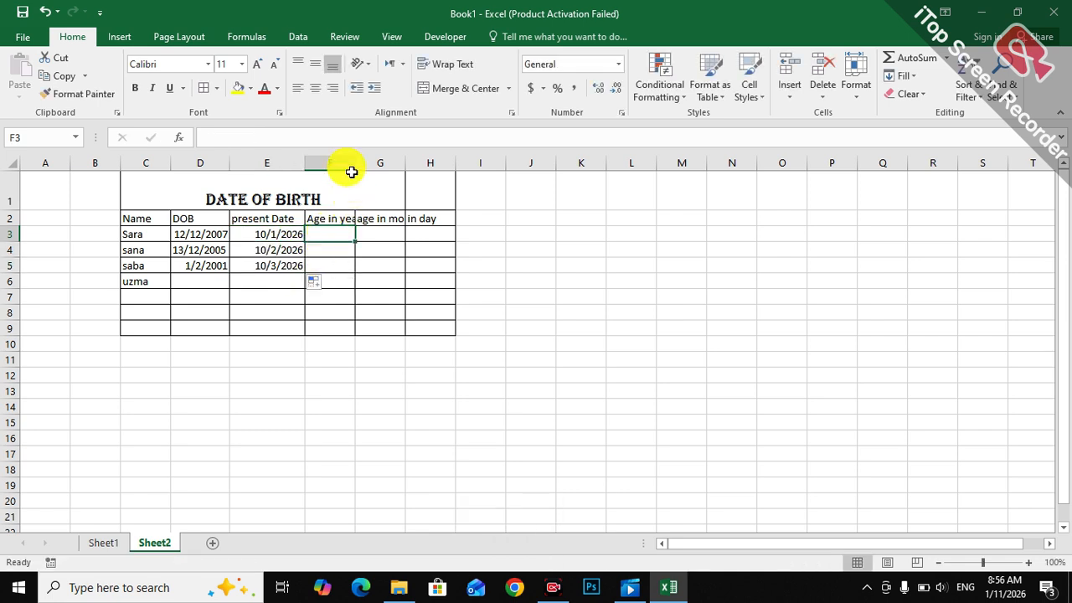
left_click_drag(352, 169, 376, 170)
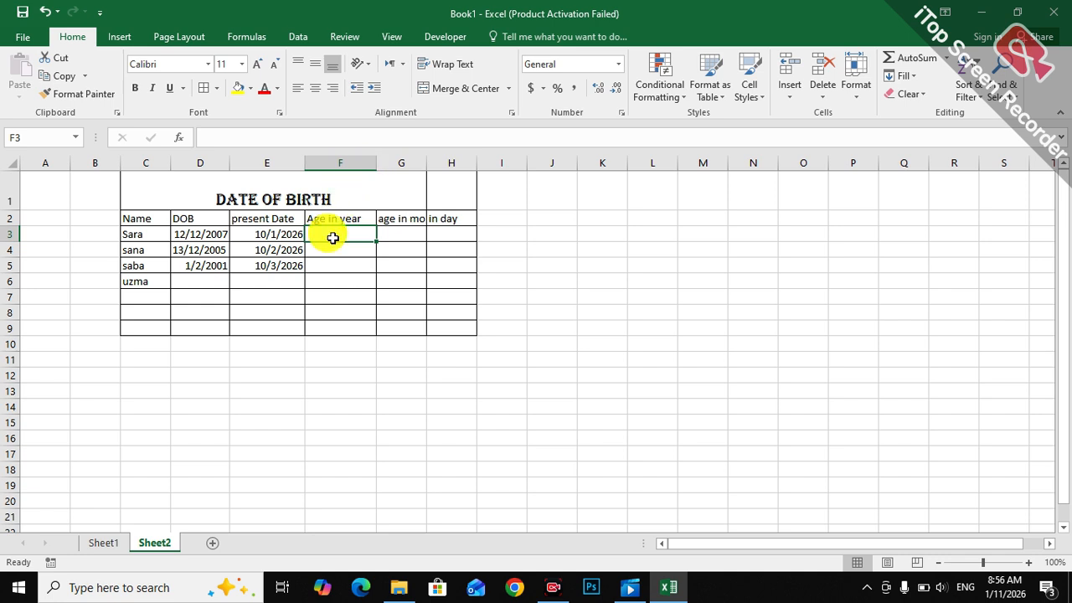
type("=DATE")
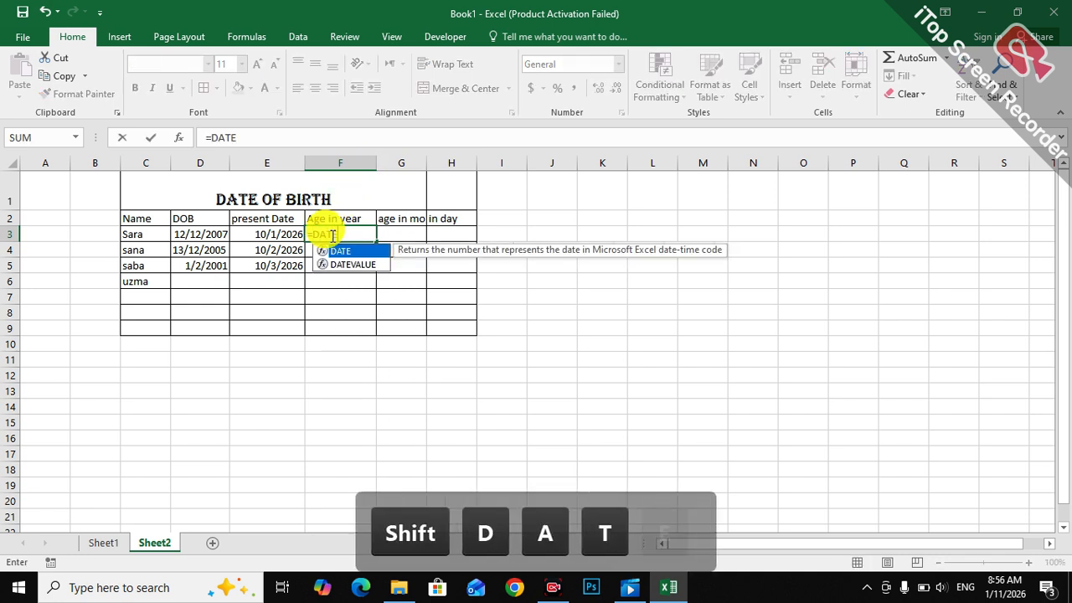
type("DIF")
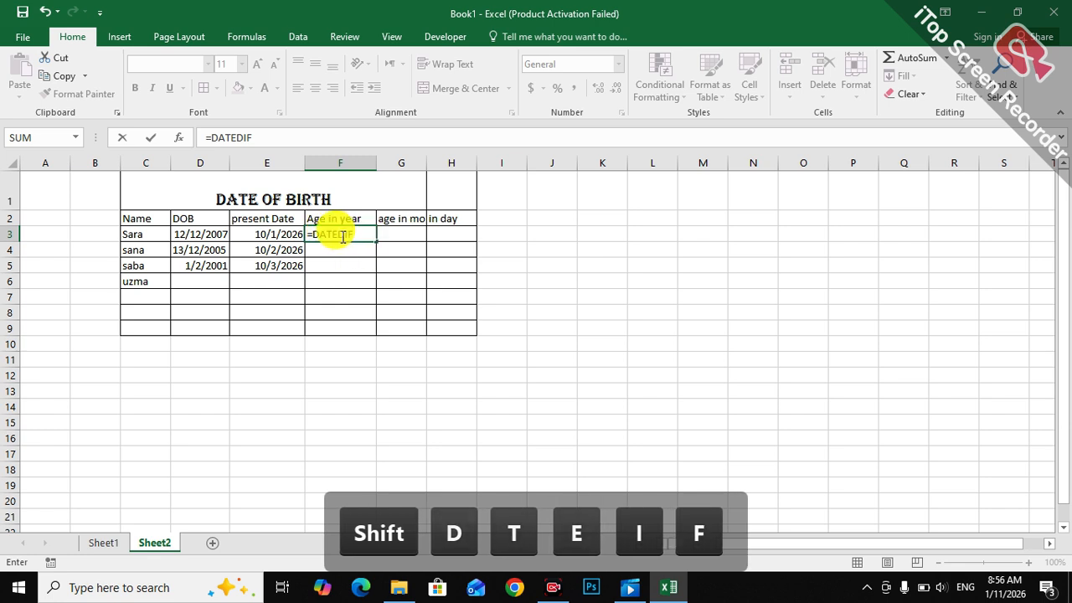
type("(")
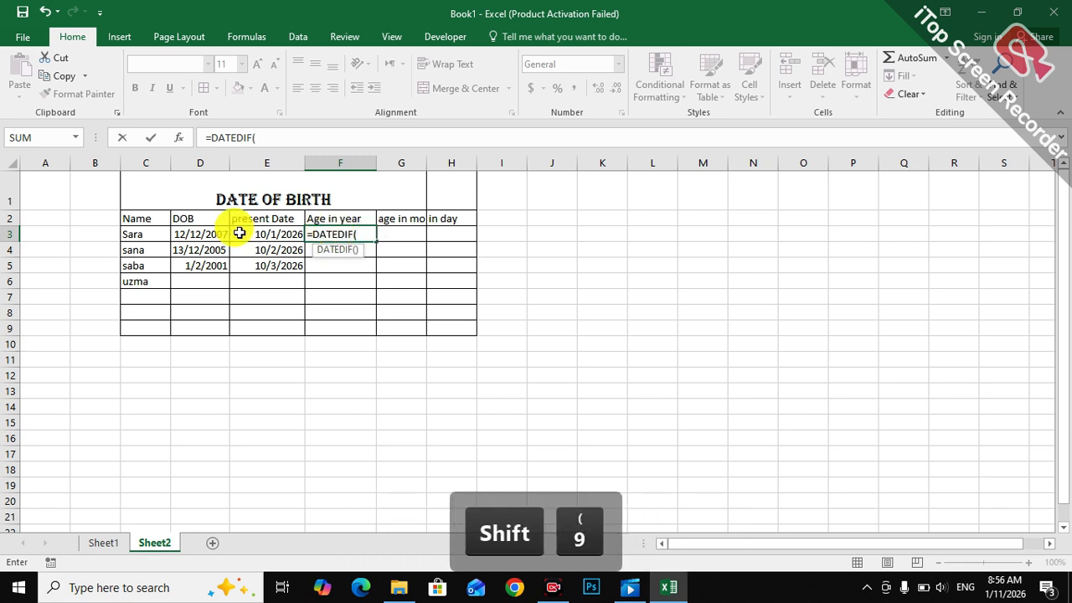
left_click(186, 235)
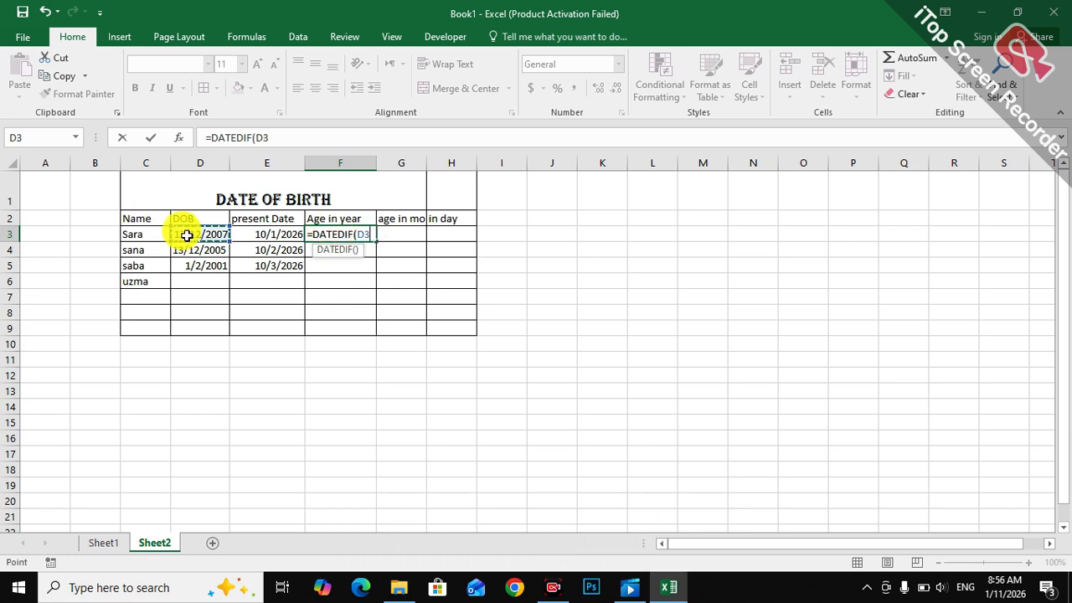
type(",")
left_click(251, 235)
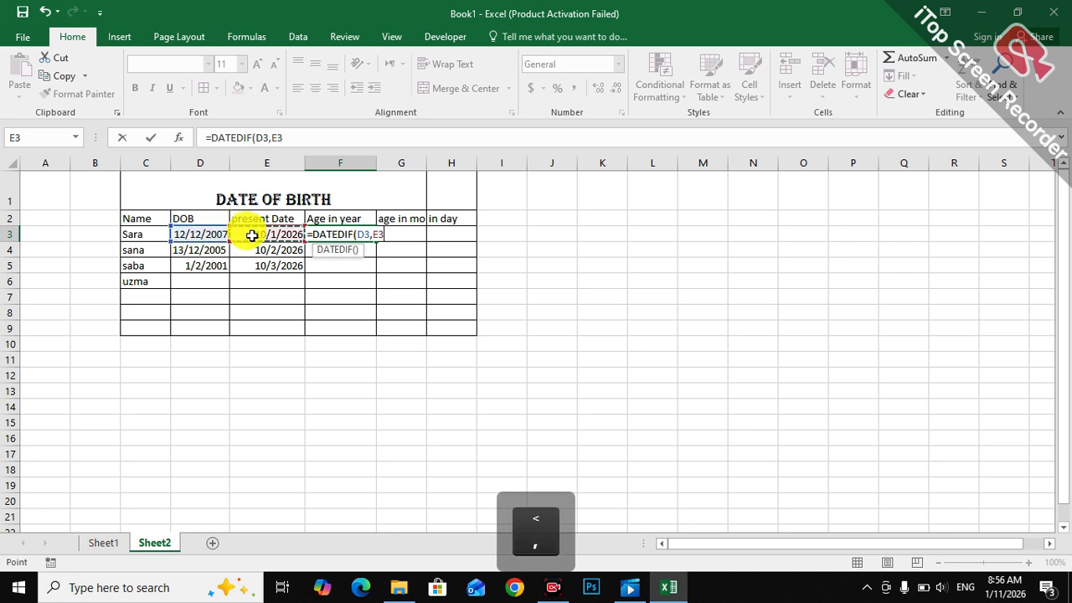
type(",\"")
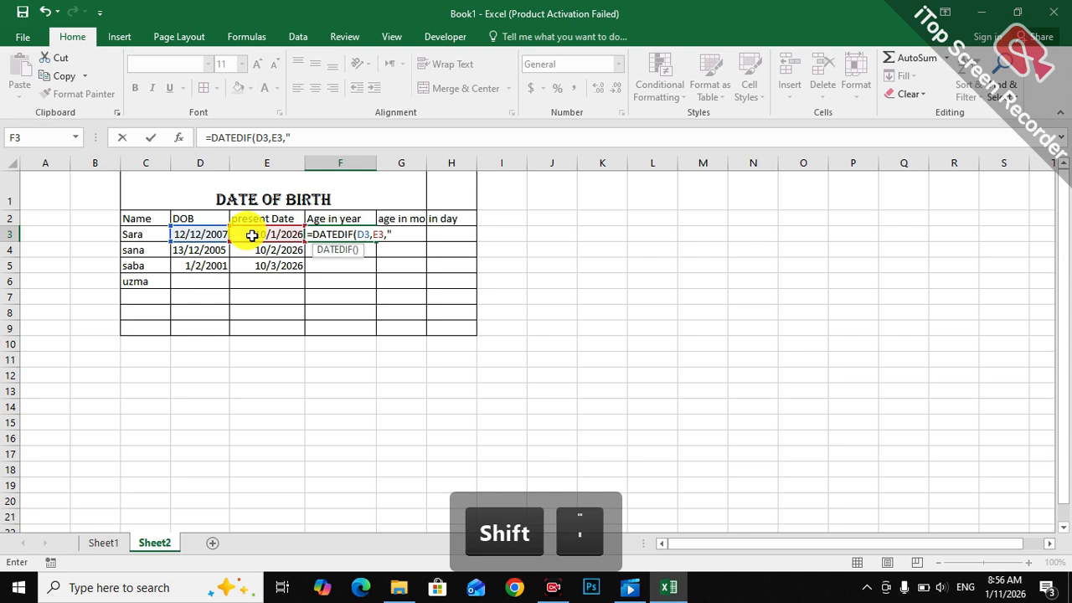
type("Y")
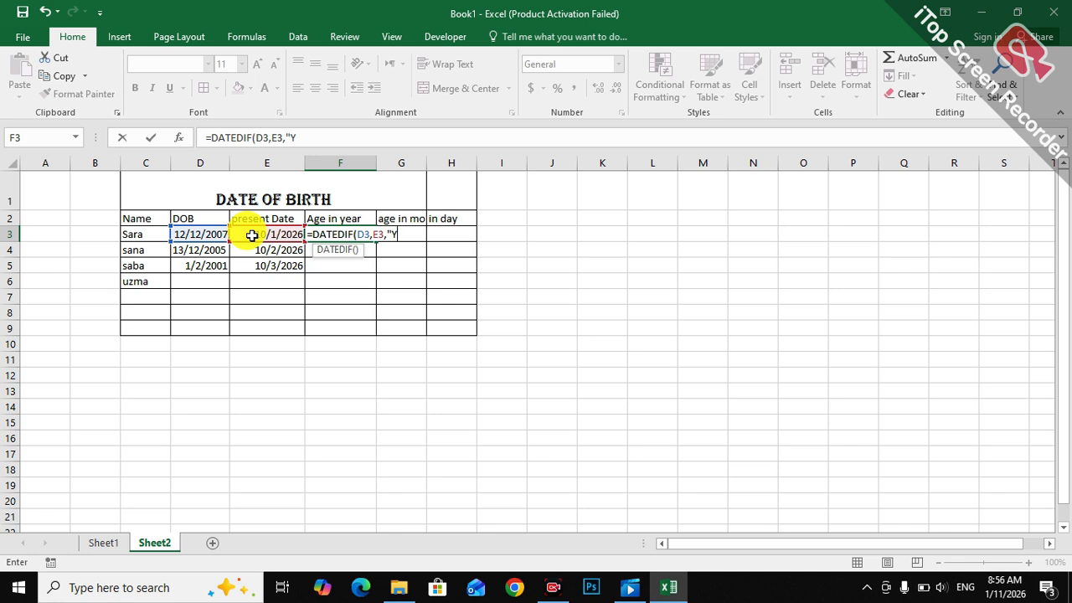
type("\"")
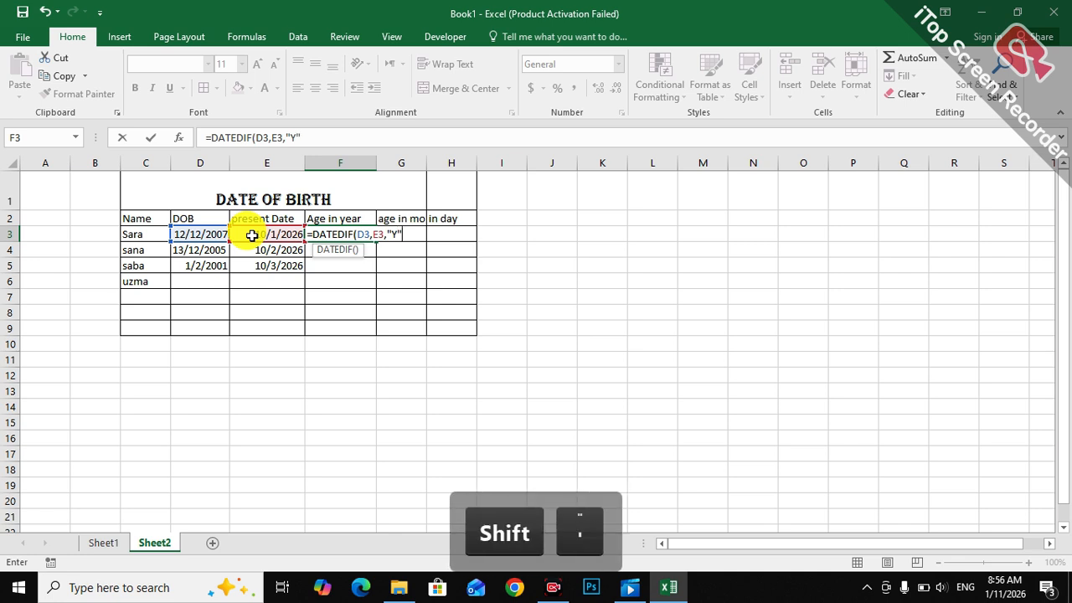
type(")")
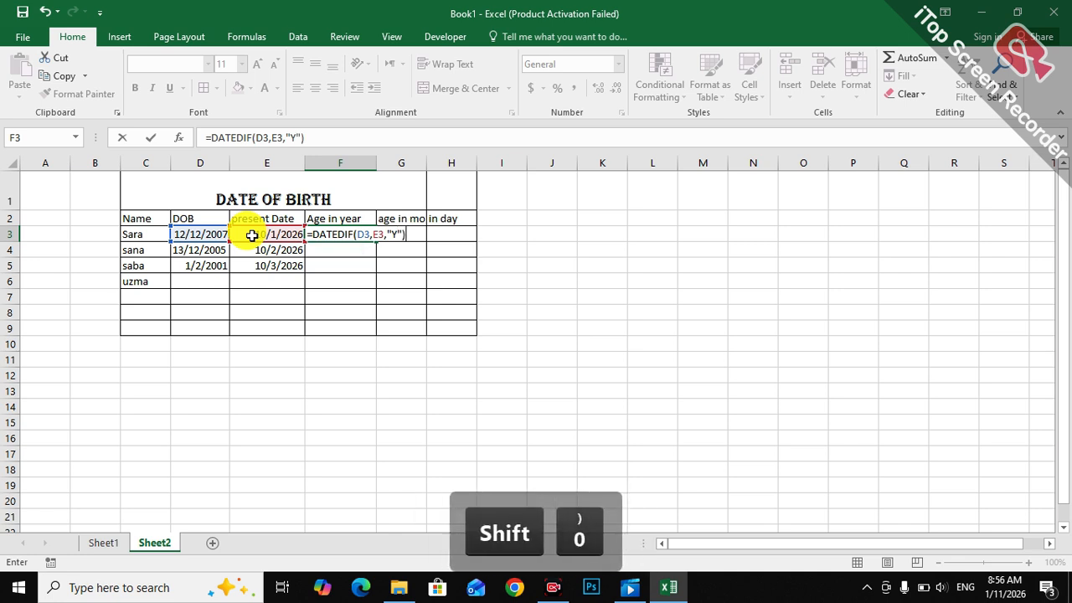
key("Return")
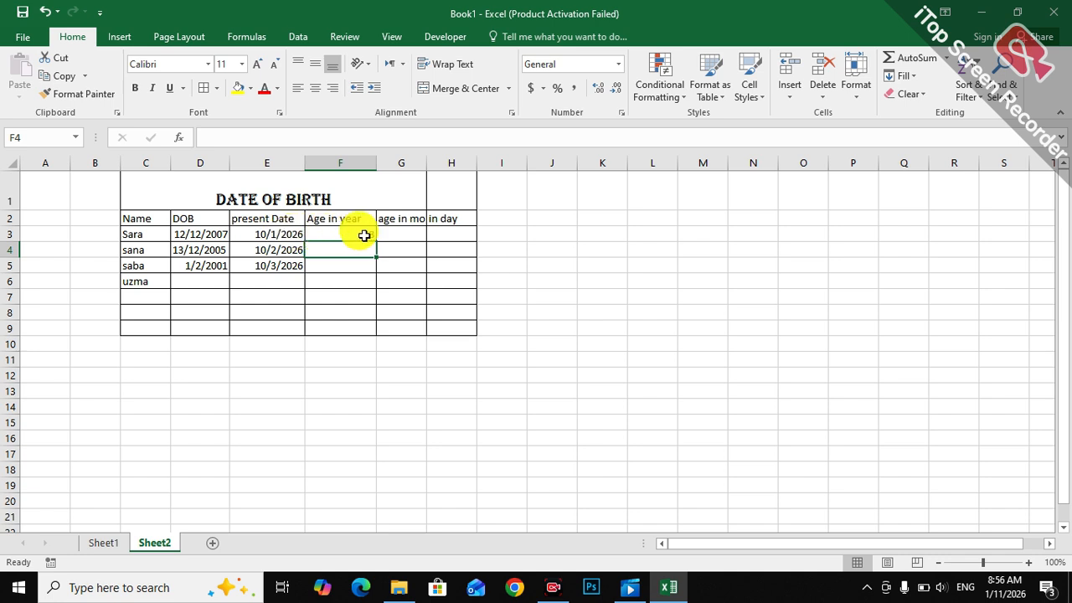
Widen column G to fit its header and enter the formula =DATEDIF(D3,E3,"M") in cell G3.
left_click(399, 235)
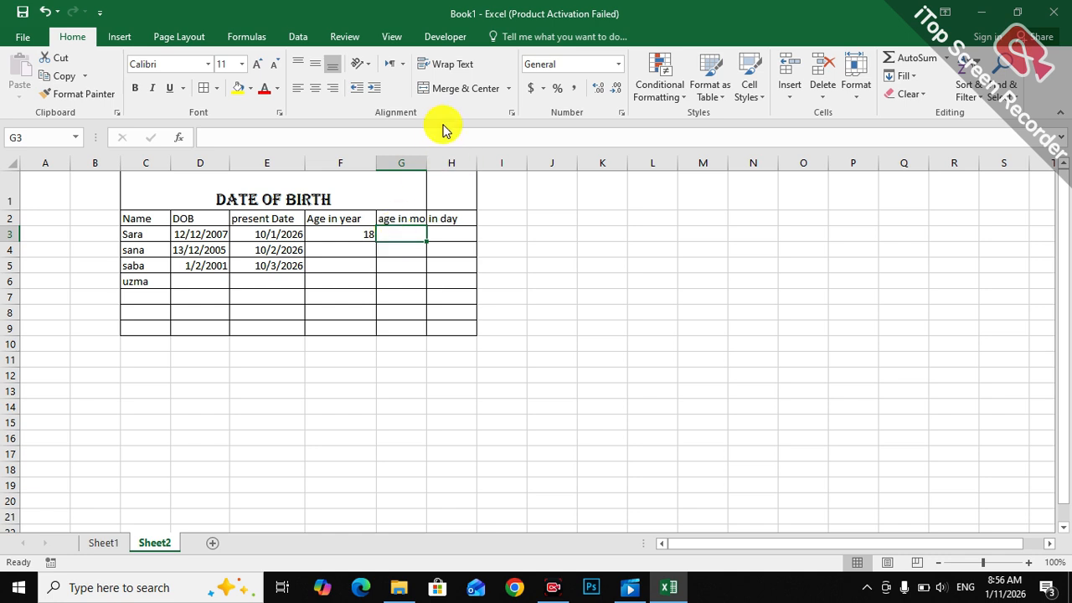
left_click_drag(423, 149, 450, 159)
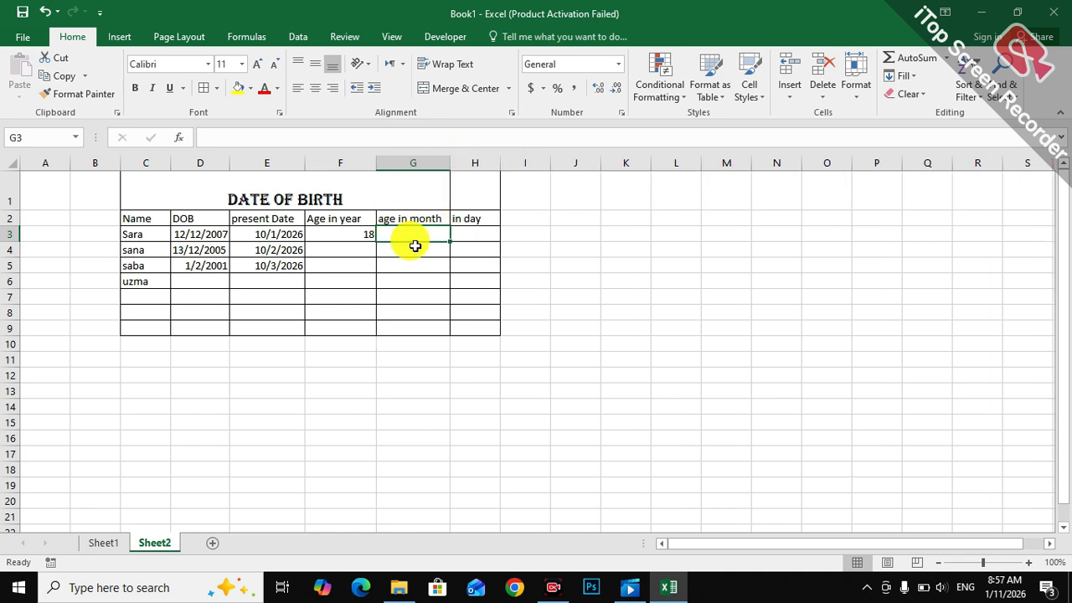
type("=")
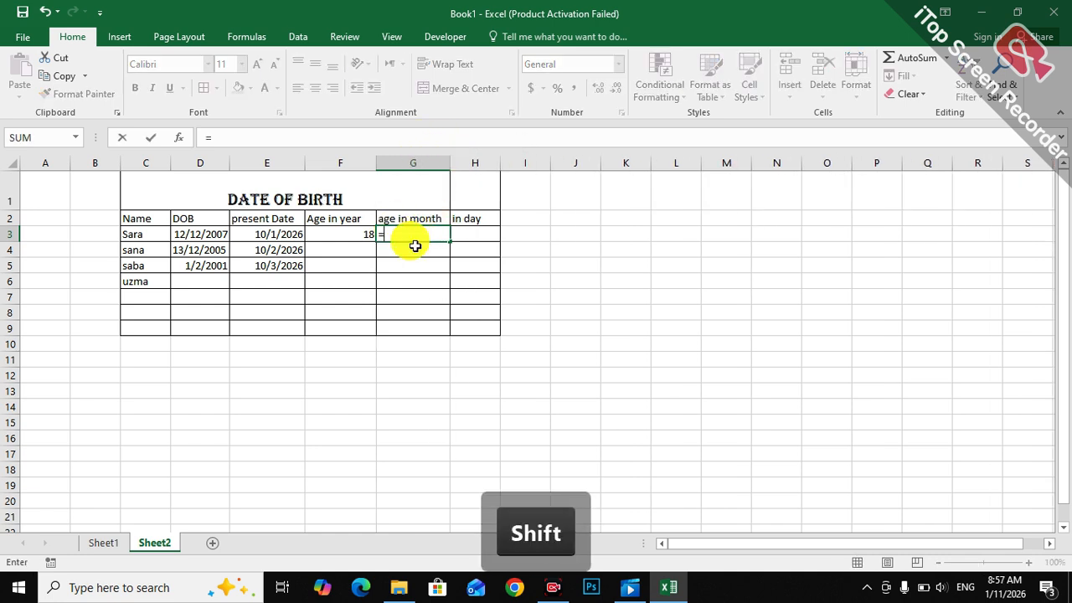
type("DATE")
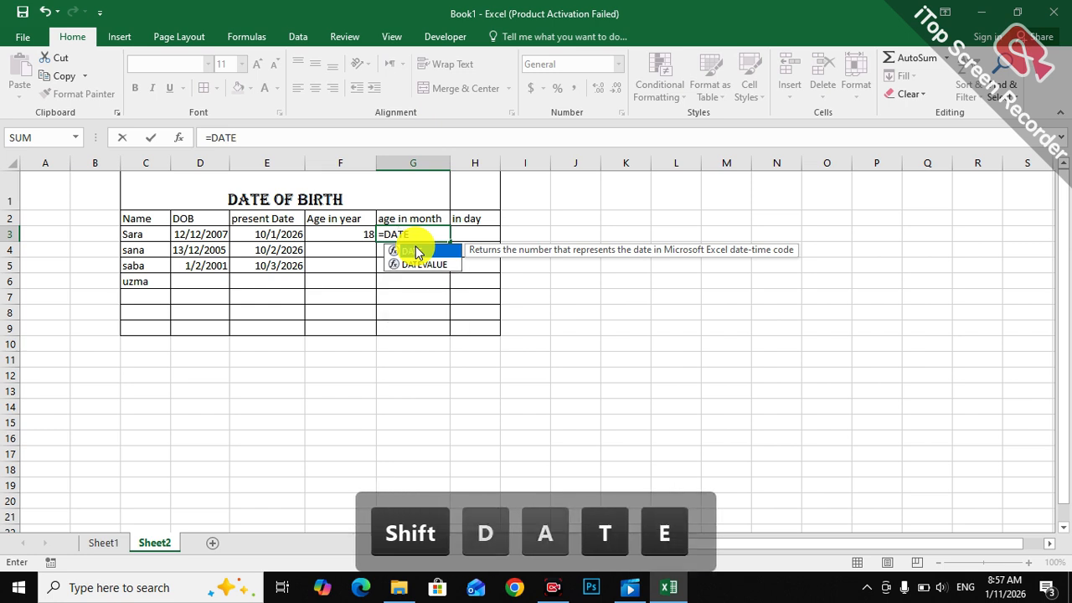
type("DIF")
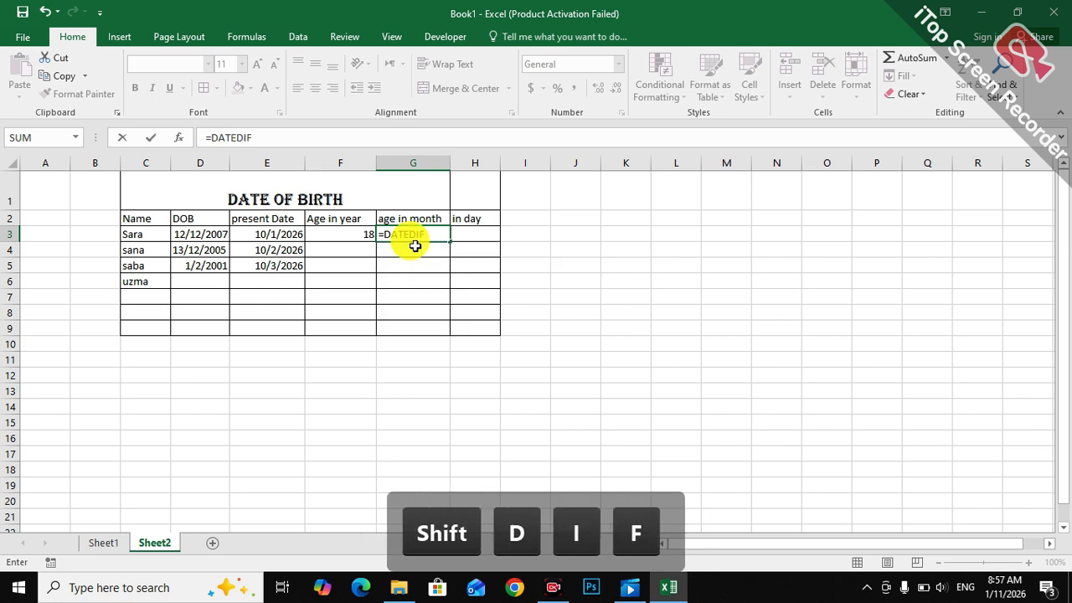
type("(")
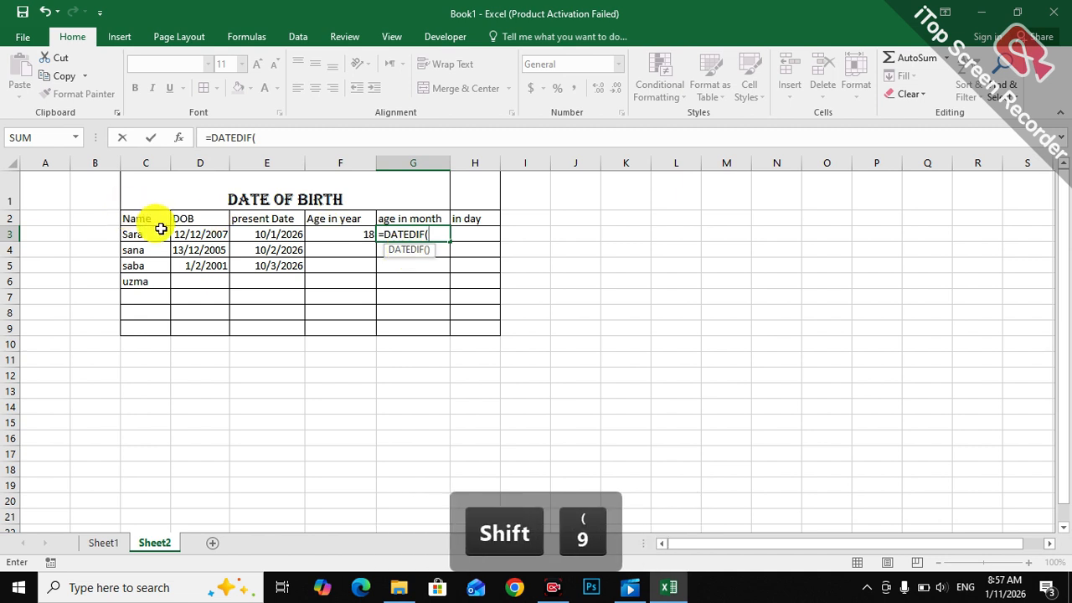
left_click(190, 236)
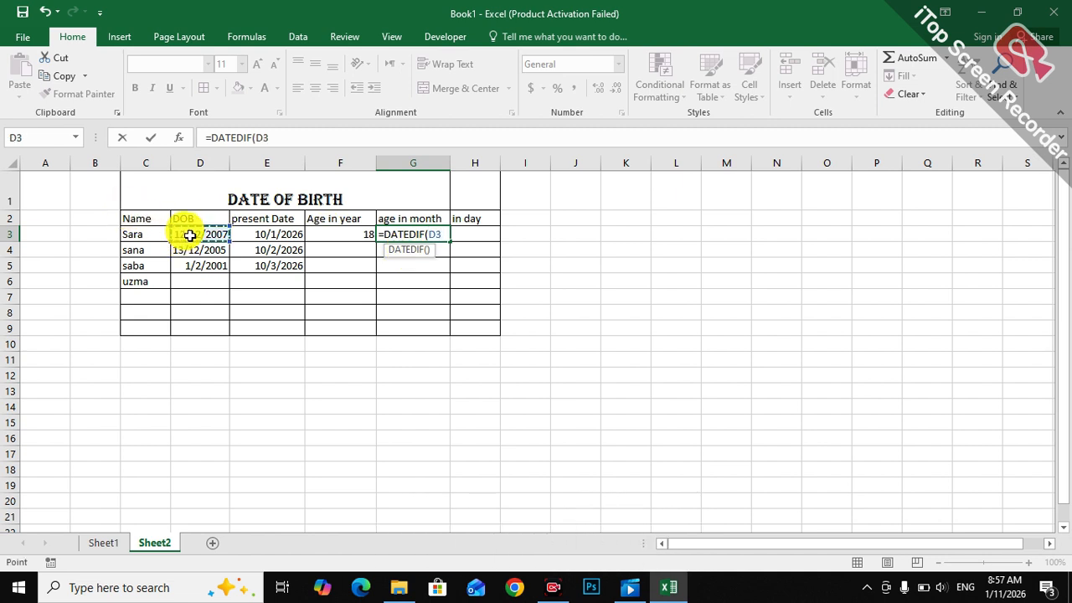
type(",")
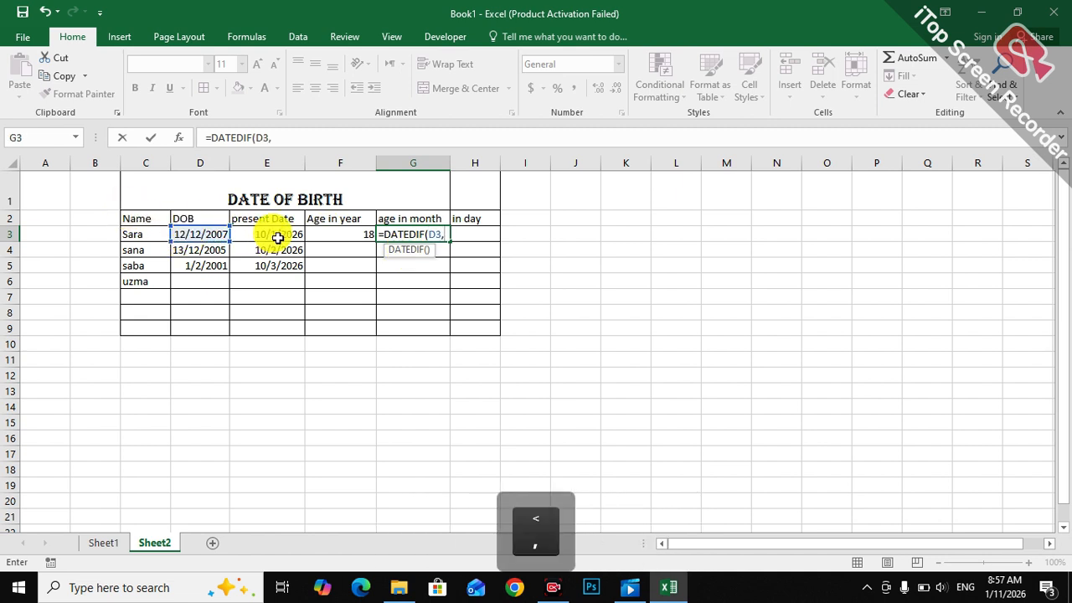
type("E3,")
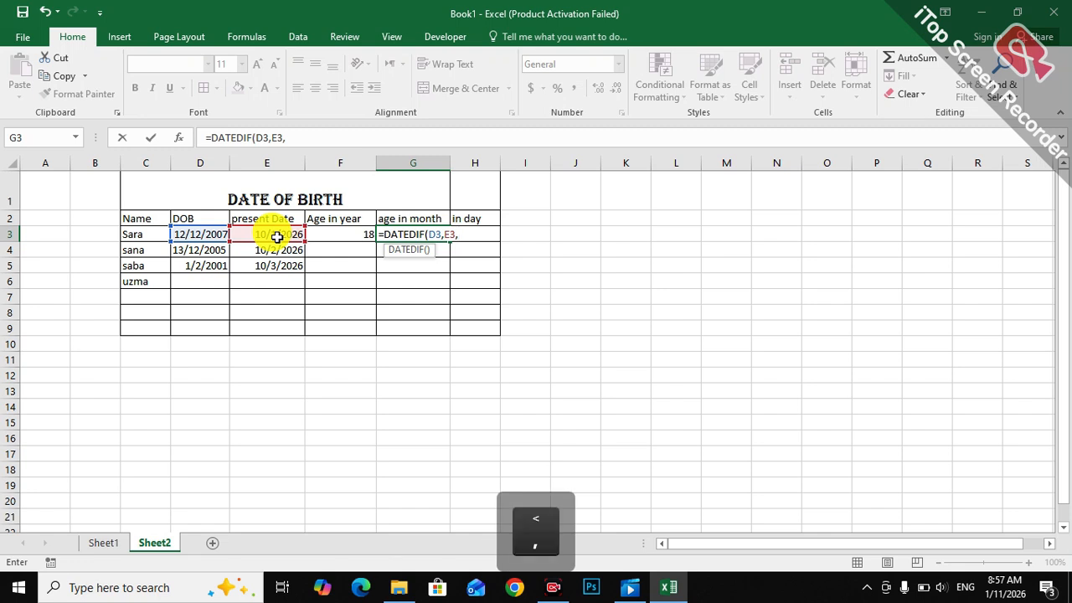
type("\"")
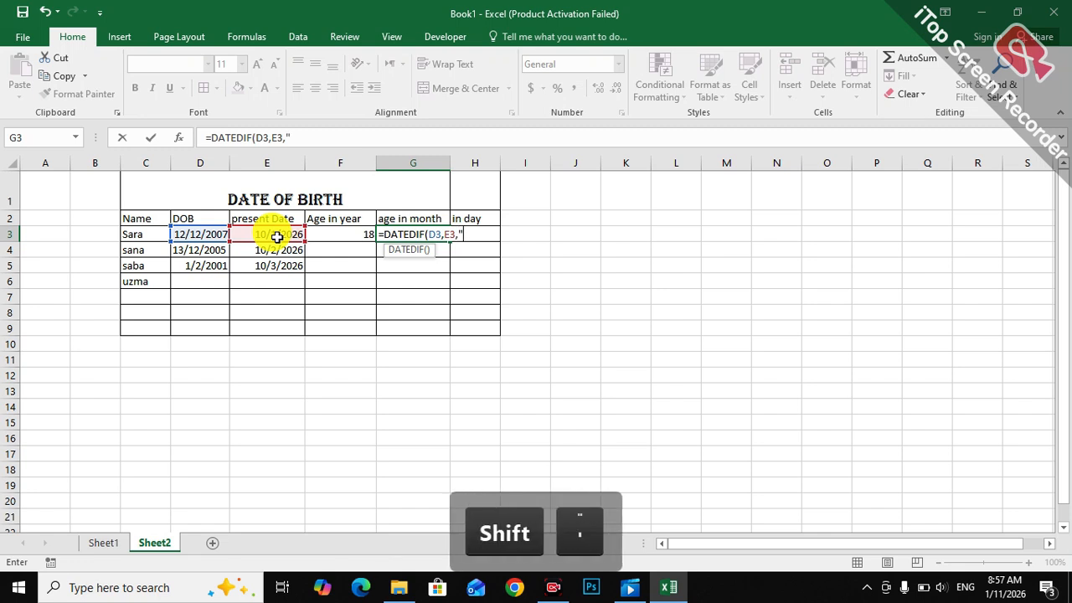
type("M")
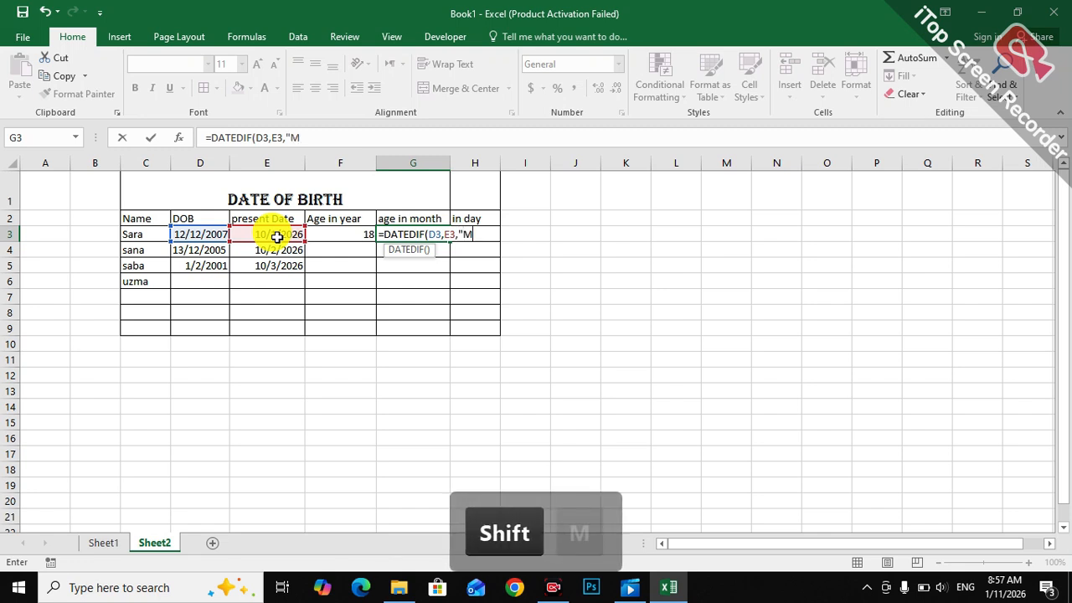
type("\")")
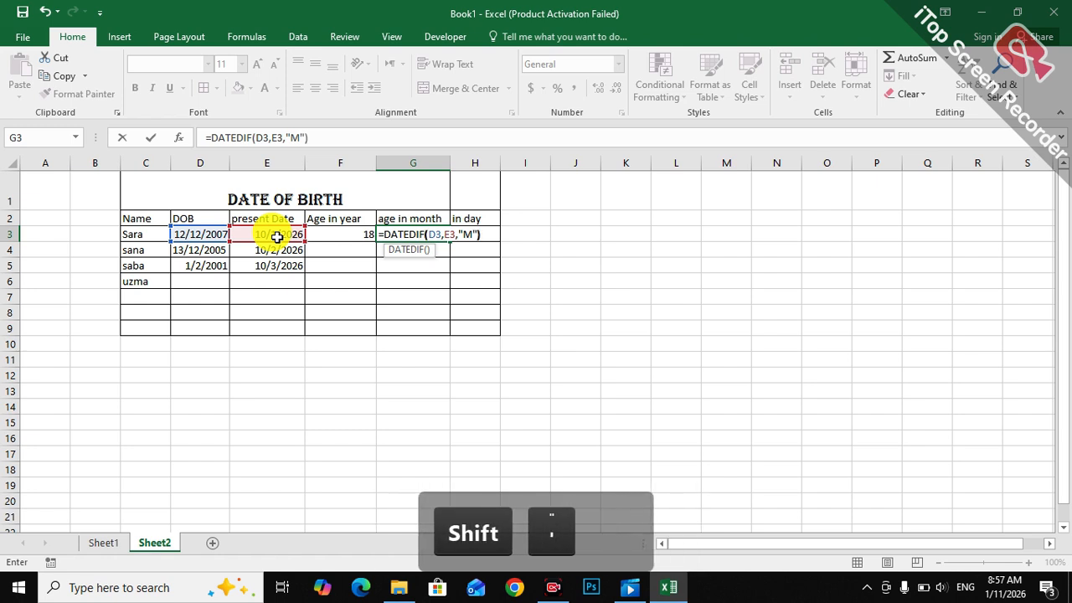
key("Return")
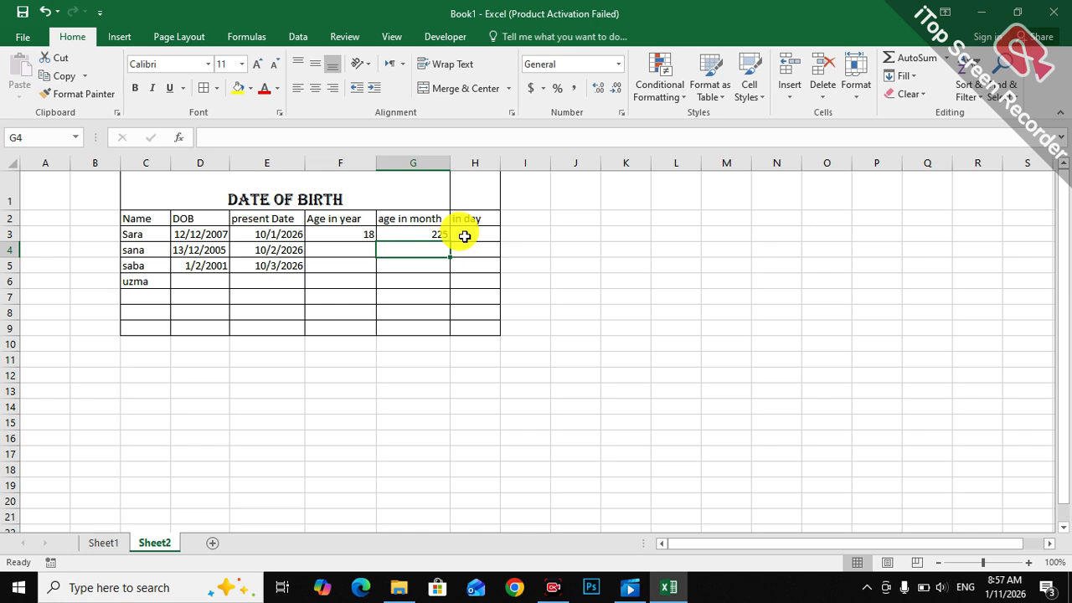
Enter the formula =DATEDIF(D3,E3,"D") in cell H3 to calculate the first person's age in days.
left_click(464, 236)
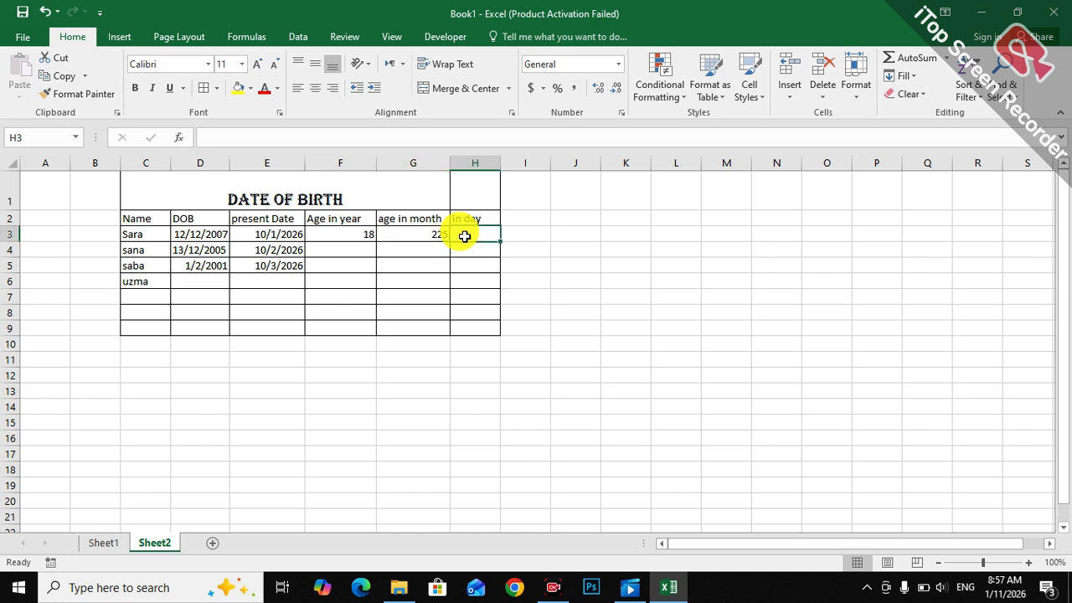
type("=DATEDIF")
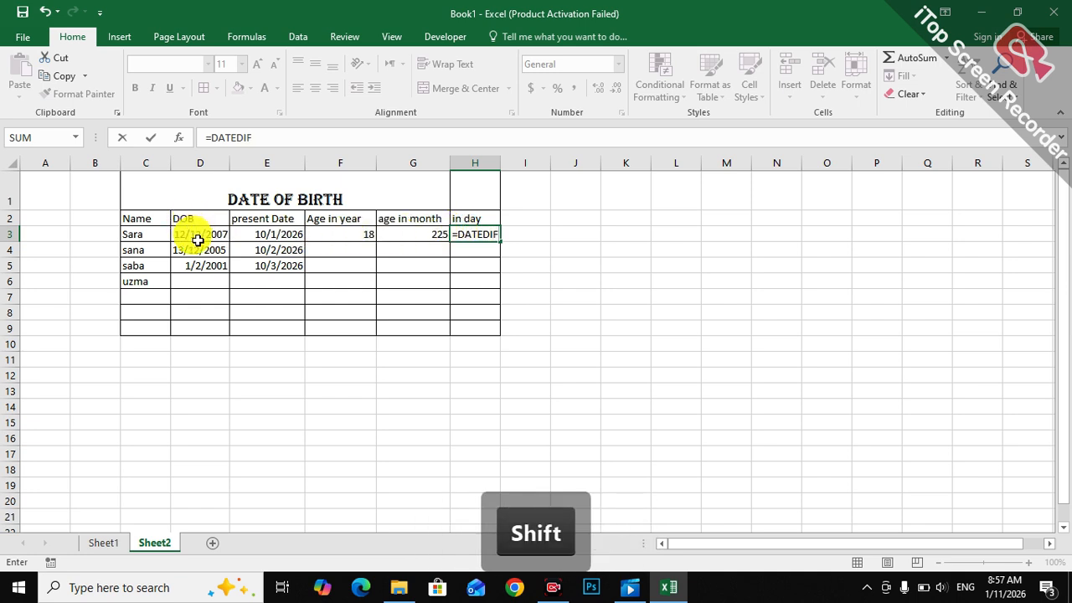
type("(")
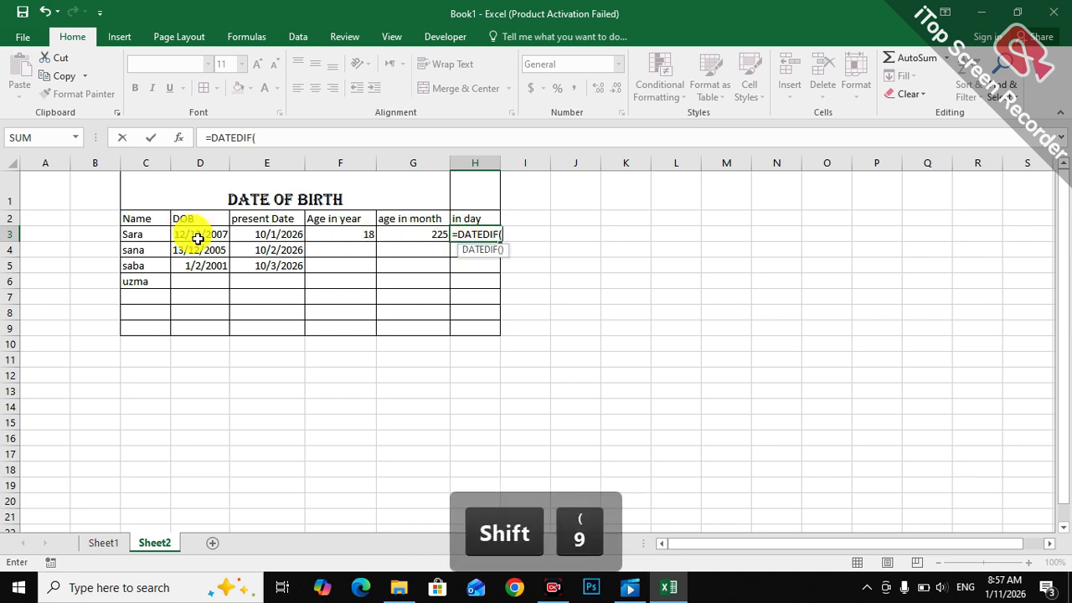
left_click(195, 237)
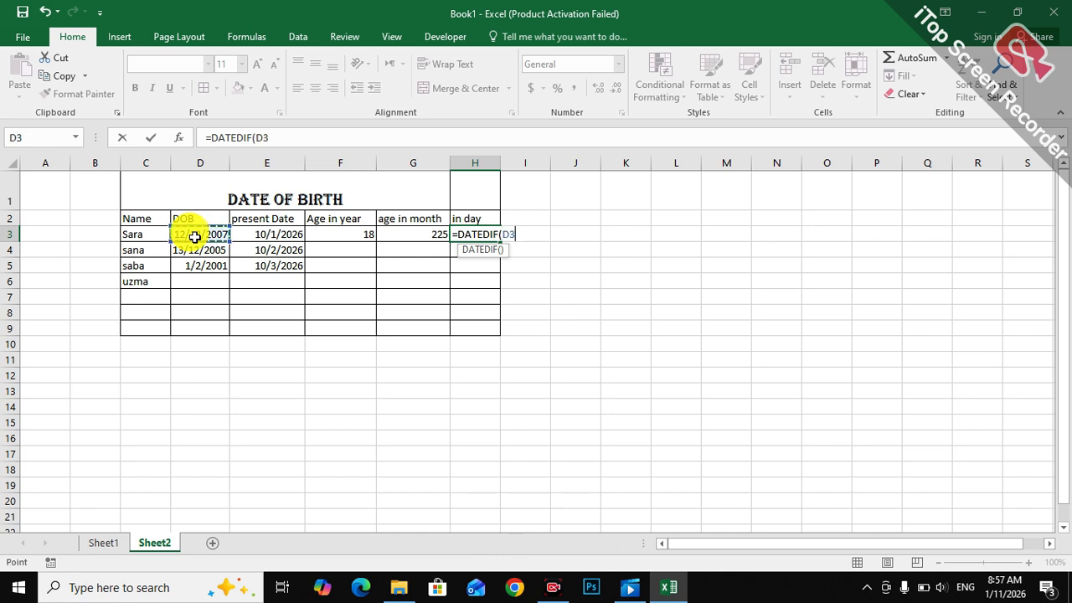
type(",")
left_click(281, 233)
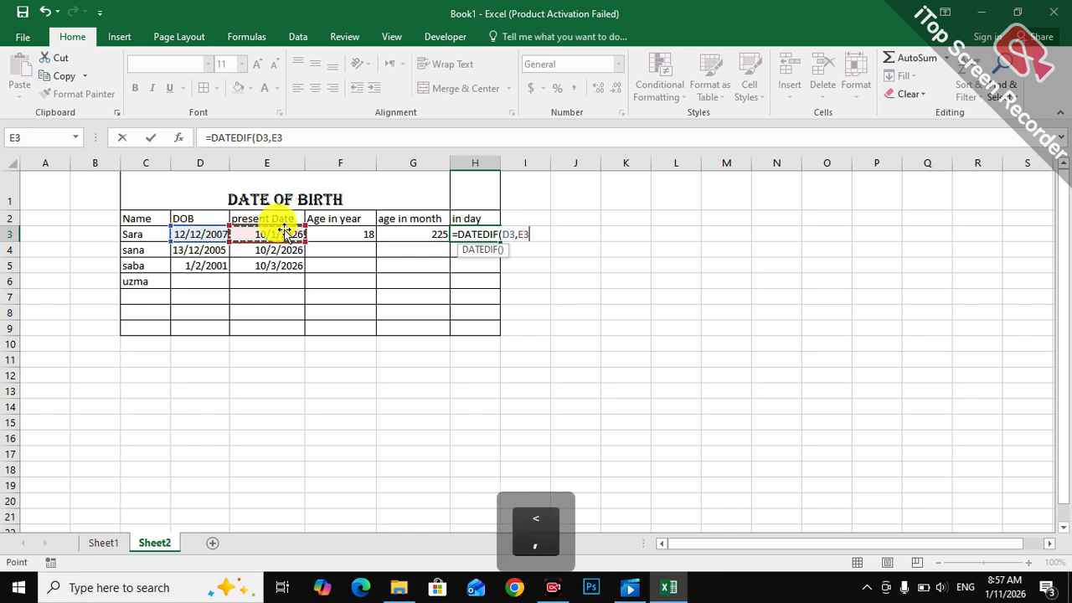
type(",")
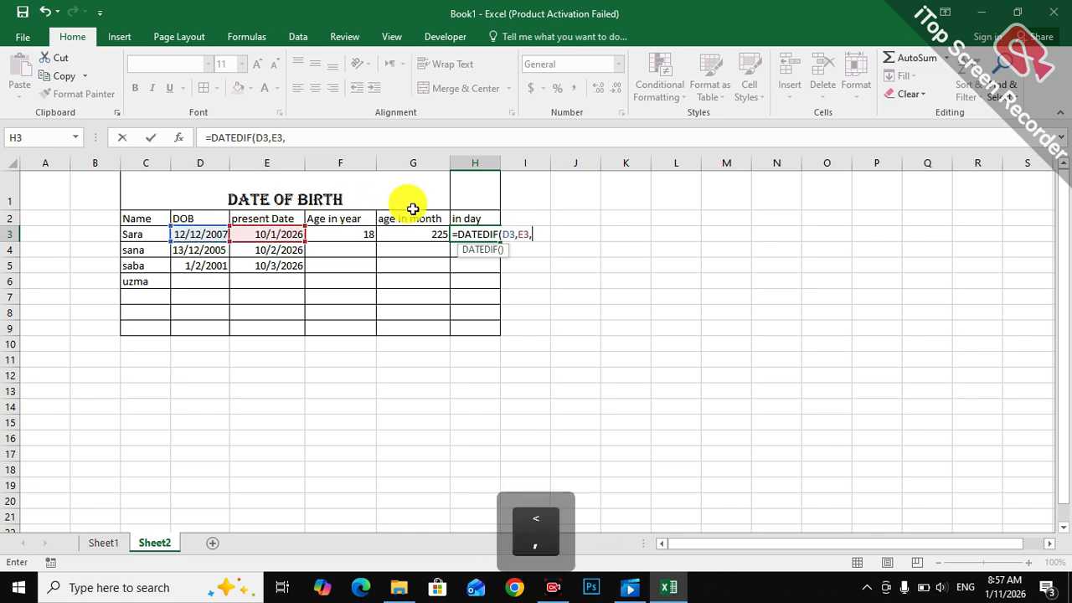
type("\"D")
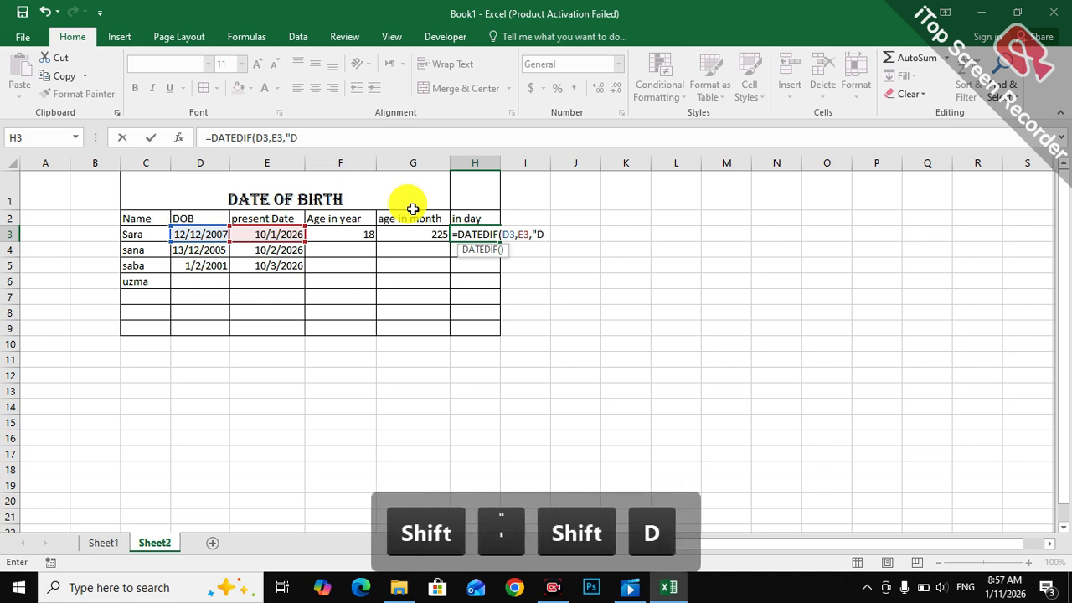
type("\"")
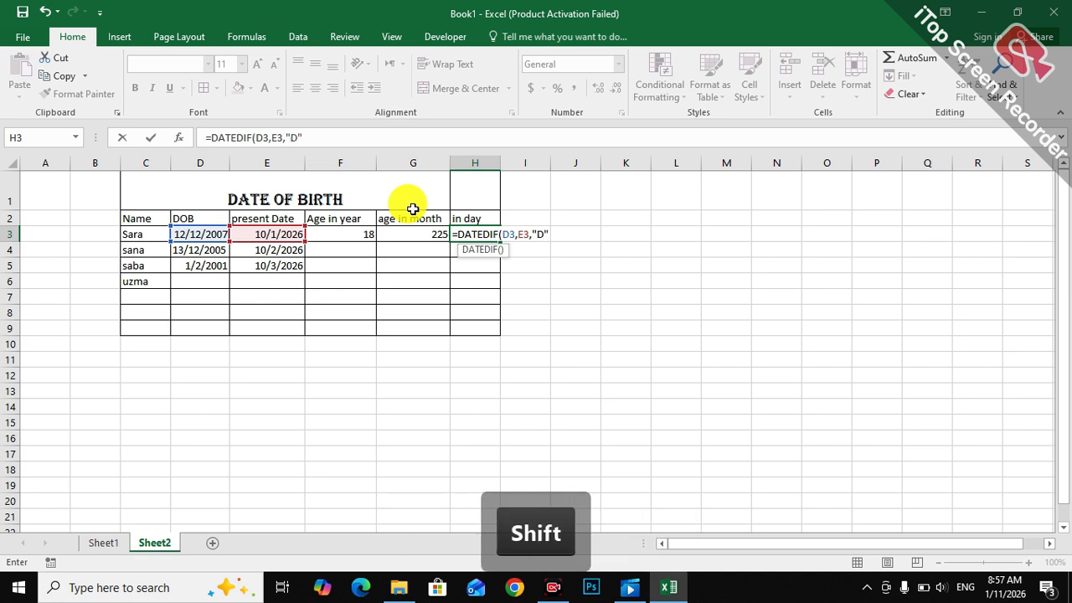
type(")")
key("Return")
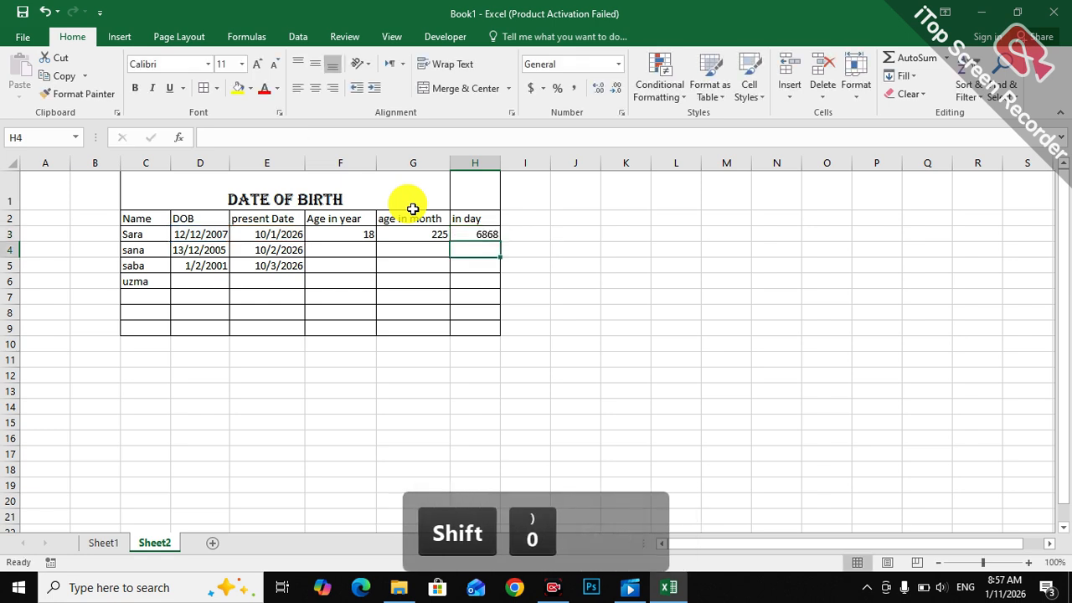
Autofill the day formula from H3 down to H5 and the year formula from F3 down to F5.
left_click(486, 233)
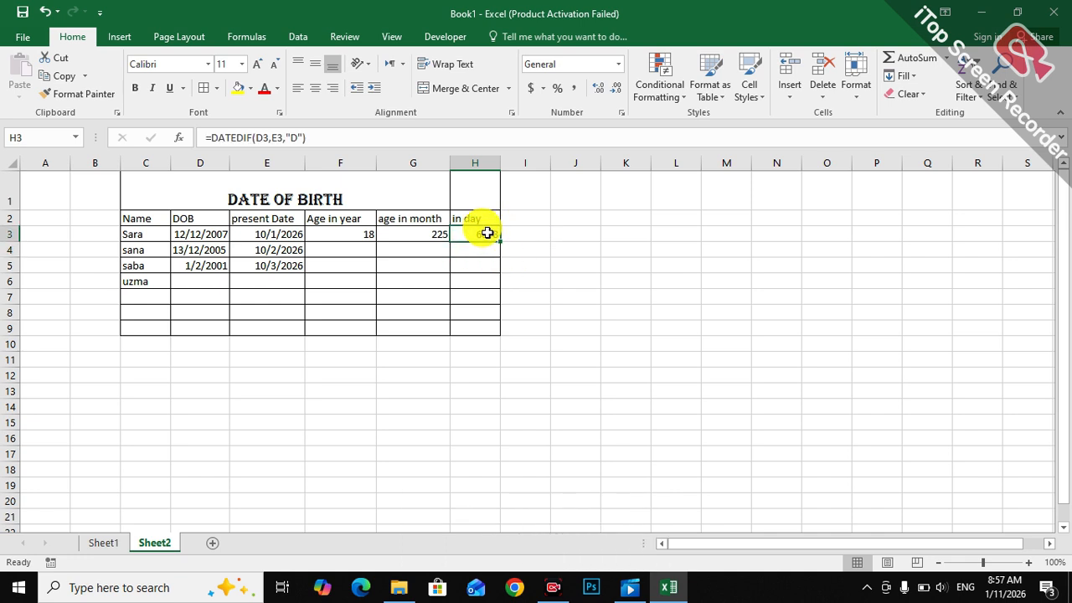
left_click_drag(500, 241, 500, 272)
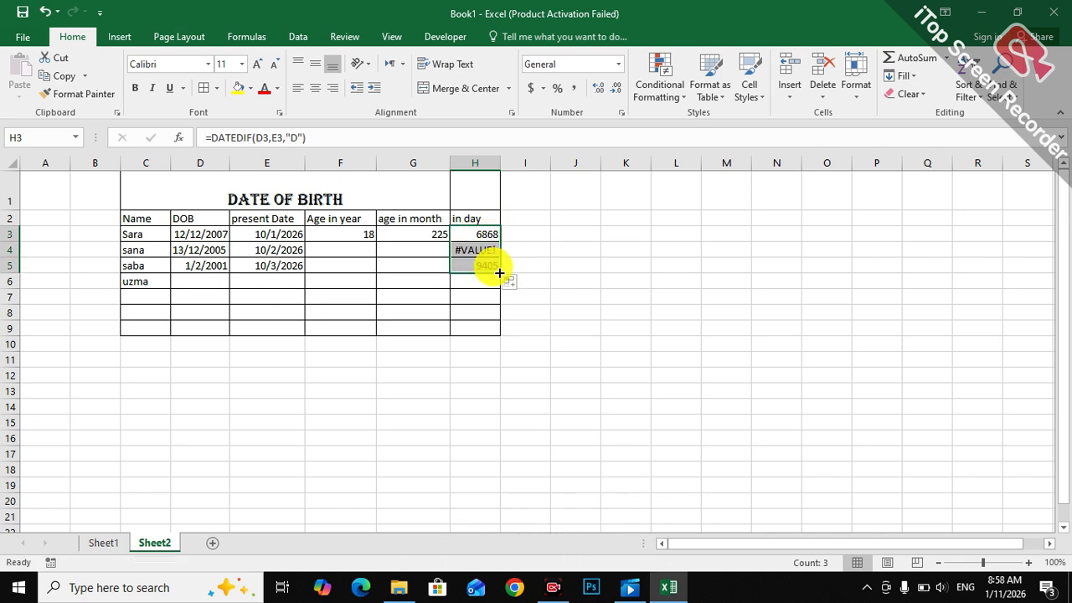
left_click(424, 233)
left_click(359, 235)
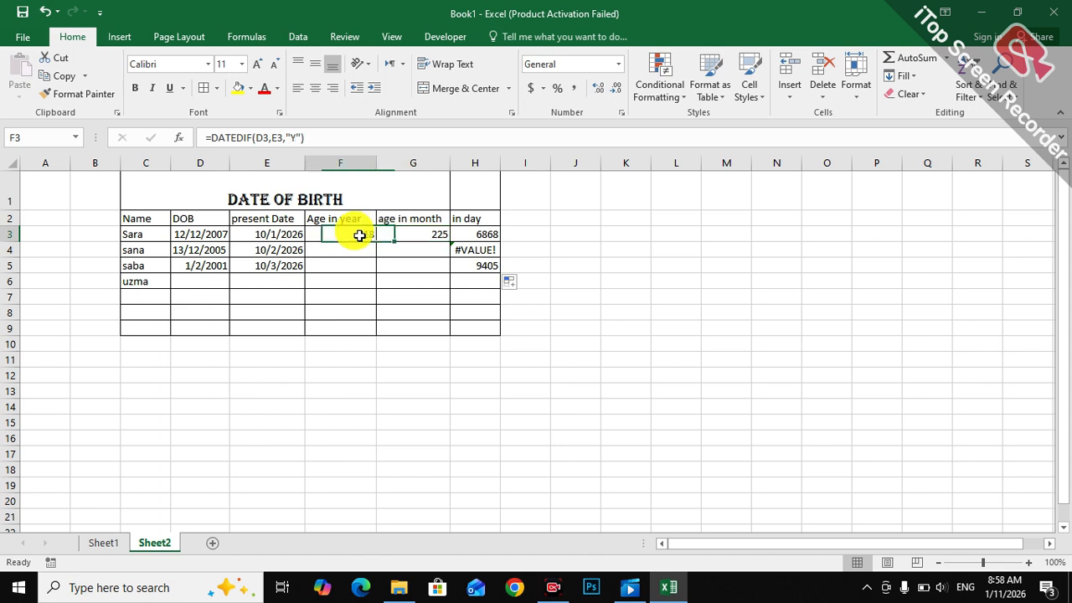
left_click_drag(378, 242, 377, 269)
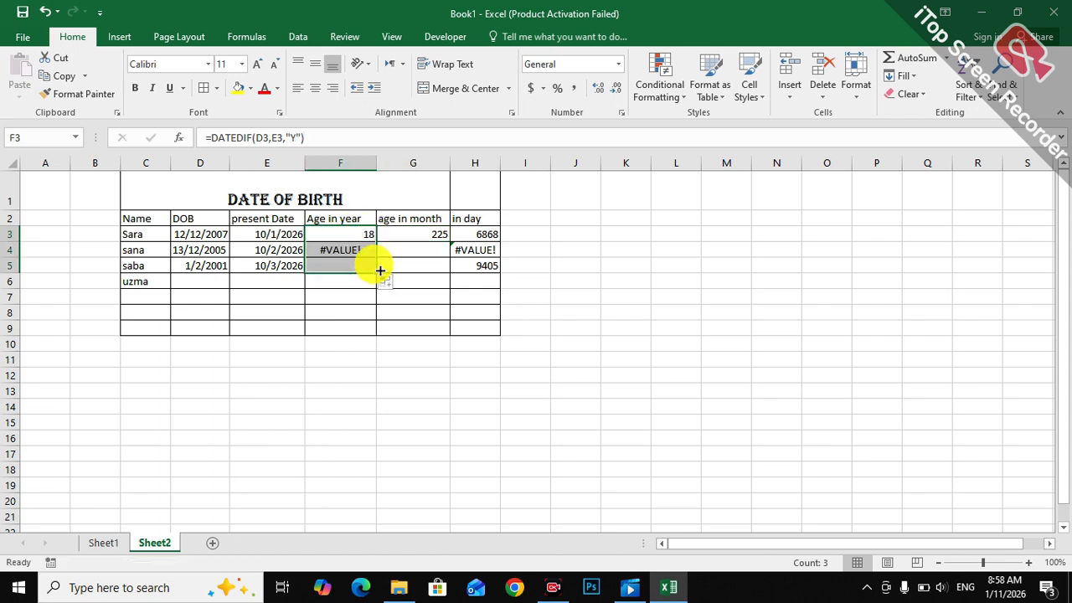
Try to correct the present date in cell E4 by re-entering it as 10/02/2026.
double_click(270, 250)
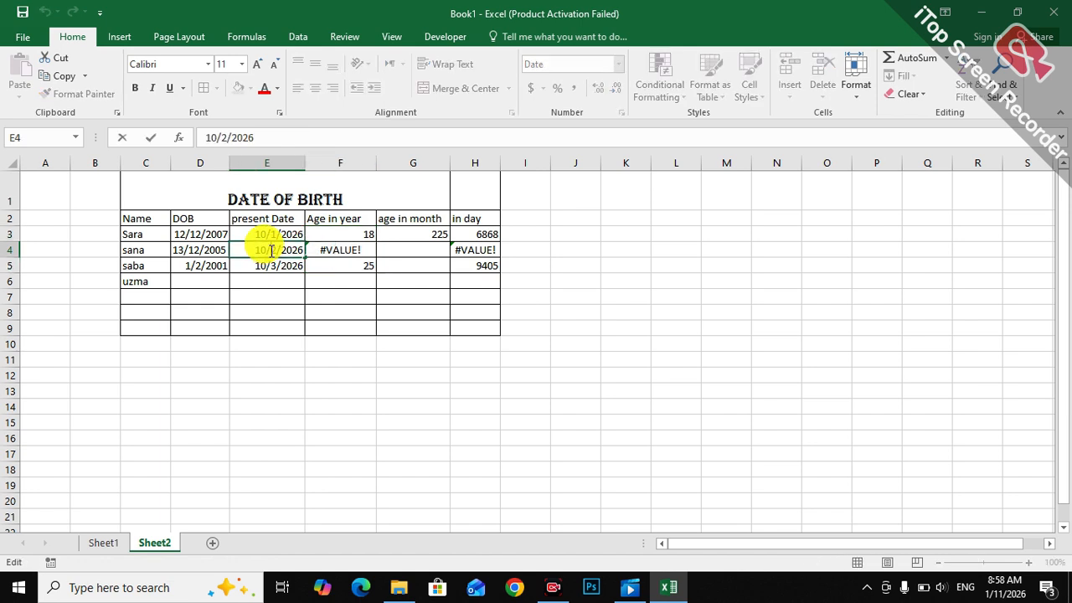
type("0")
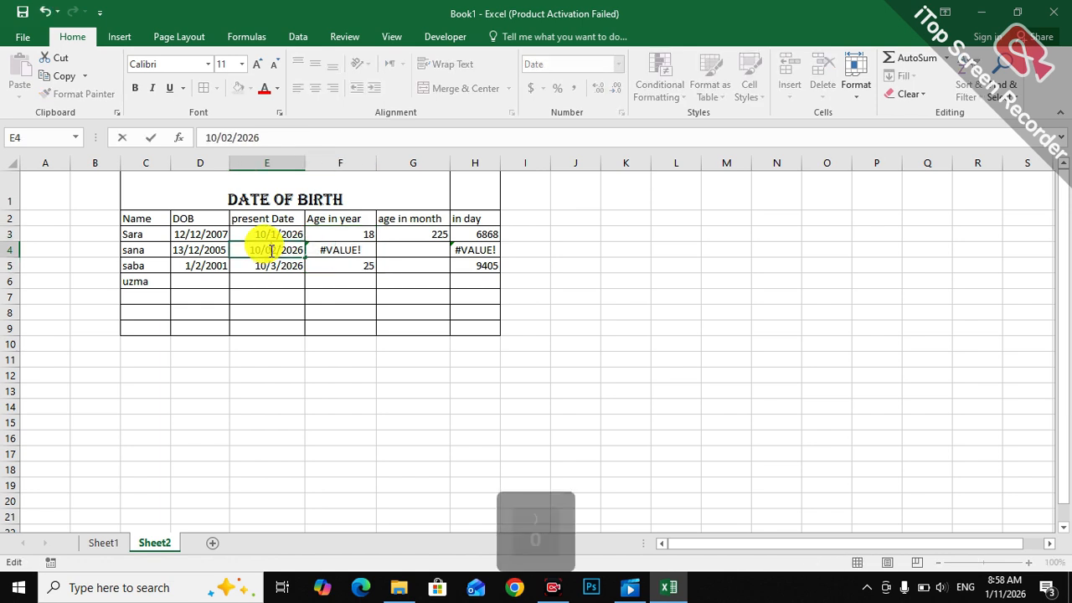
left_click(300, 296)
left_click(258, 326)
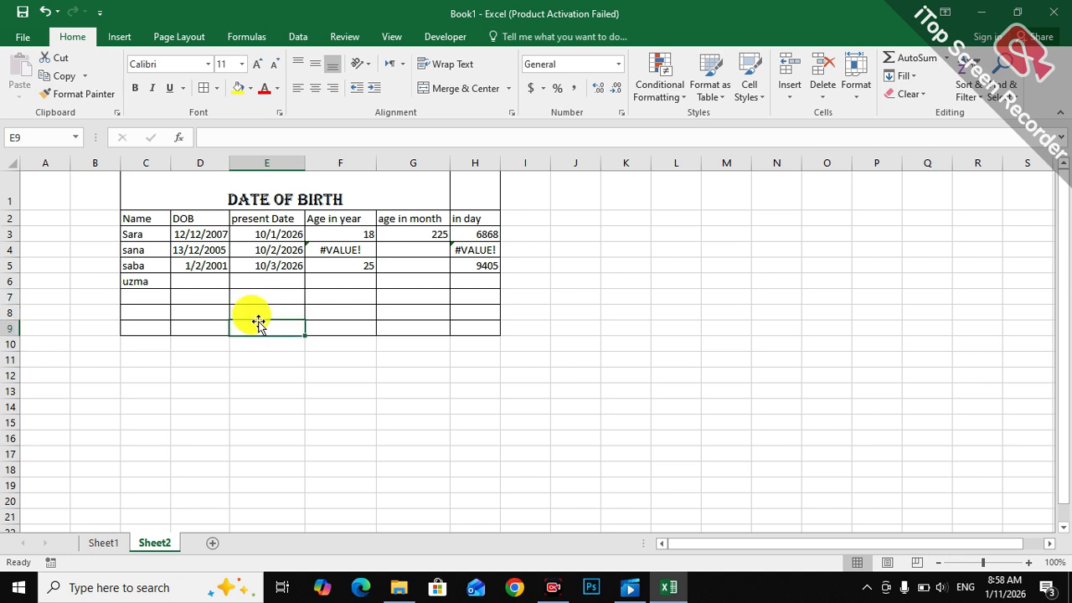
left_click(273, 251)
left_click(339, 309)
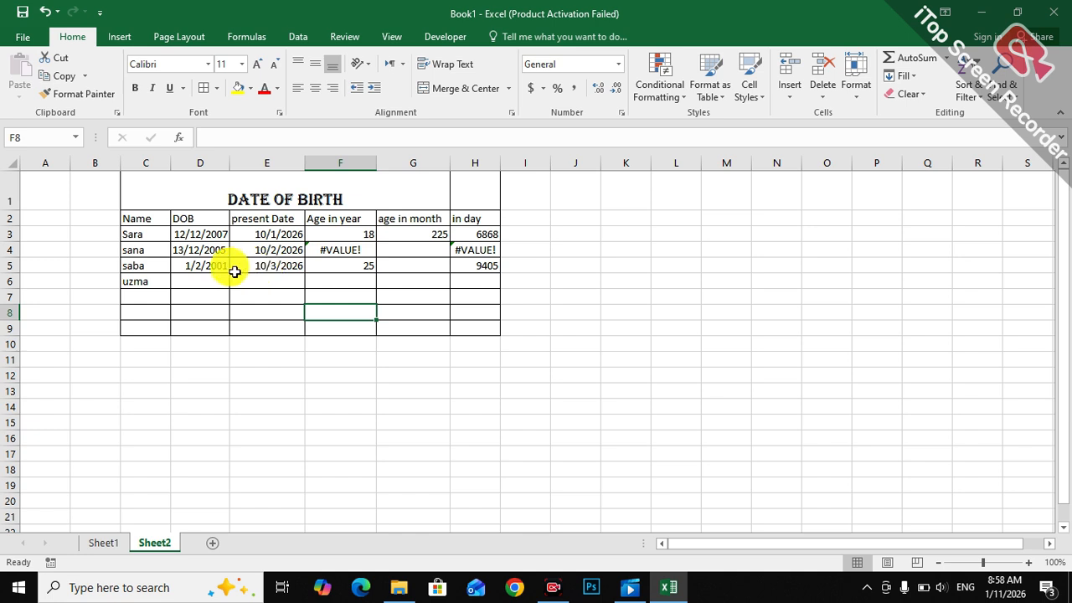
left_click(457, 293)
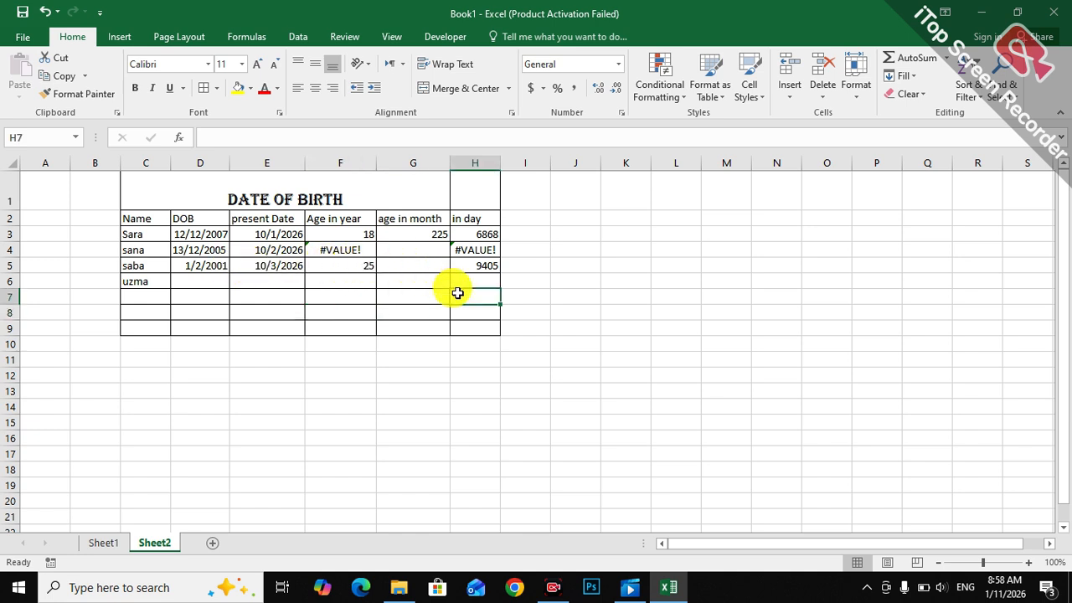
Fill the merged DATE OF BIRTH title cell with the standard dark blue color.
left_click(243, 196)
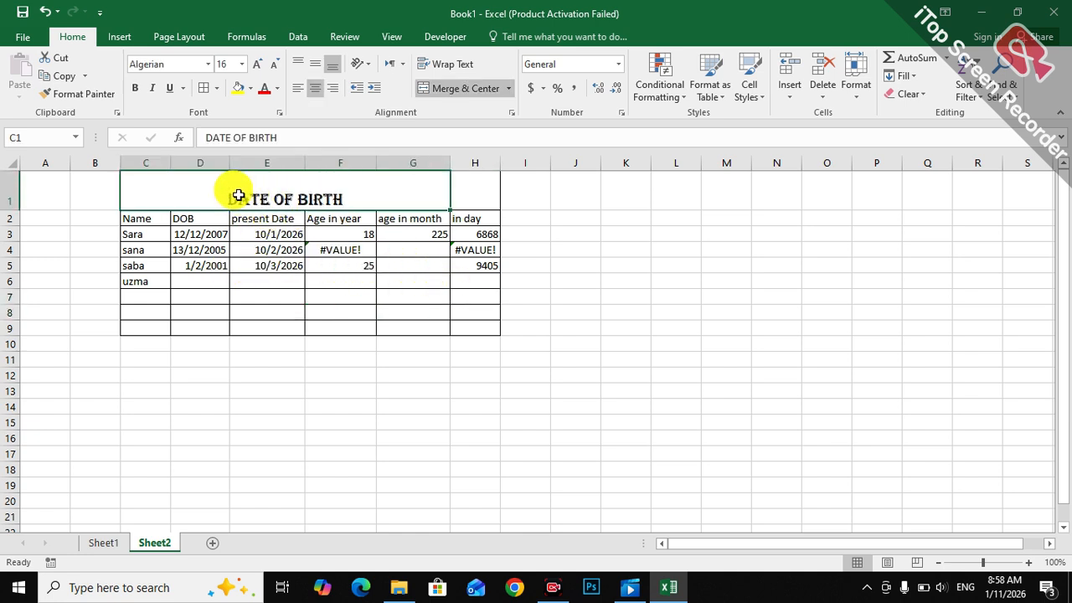
left_click(251, 88)
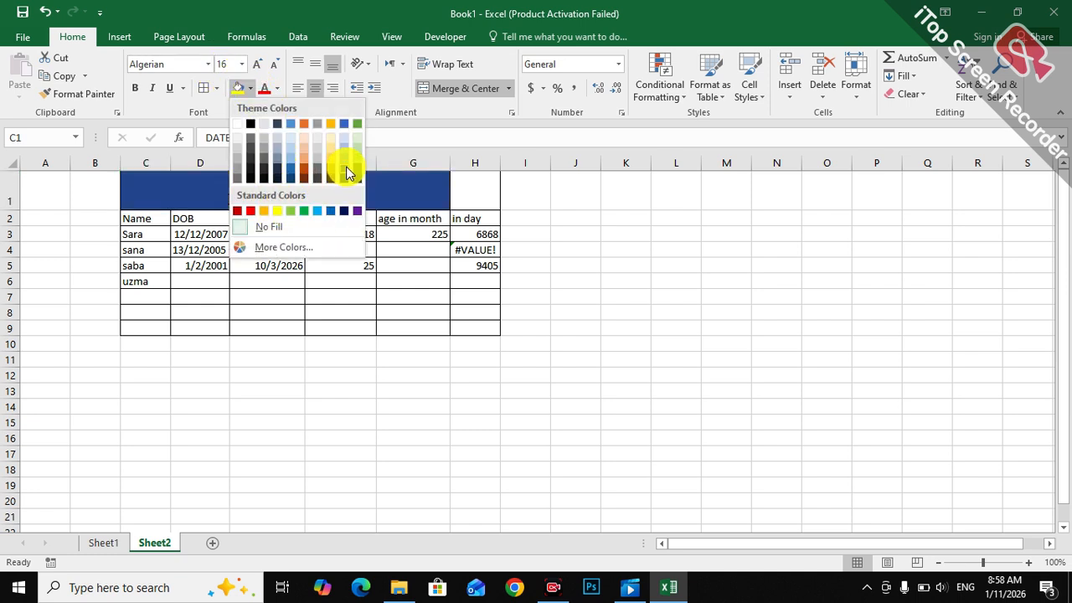
left_click(344, 211)
Fill the header row cells C2 to H2 with the standard yellow color.
left_click_drag(150, 216, 469, 217)
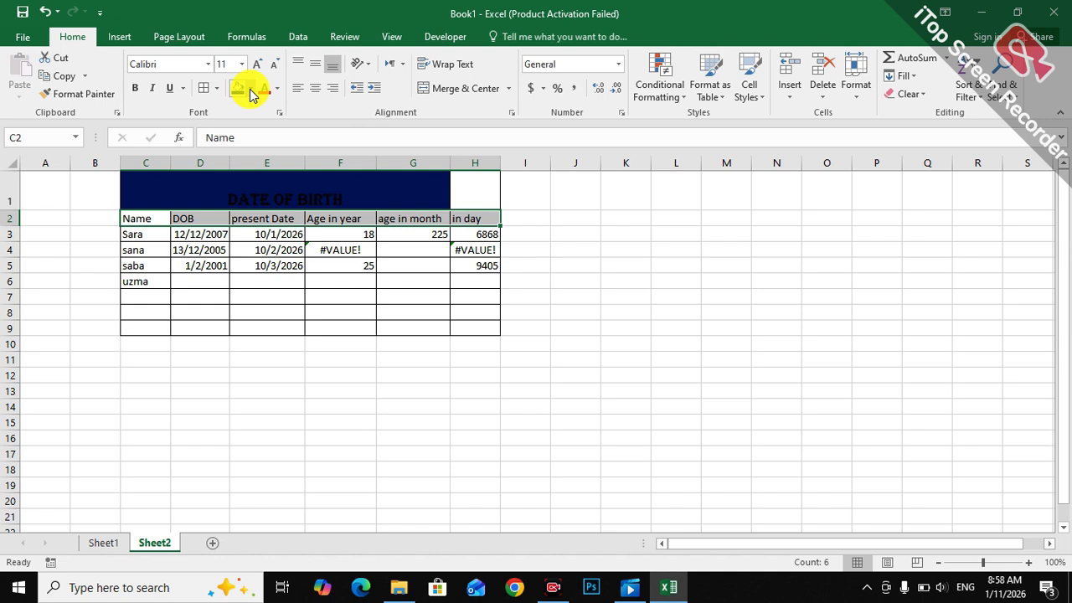
left_click(250, 88)
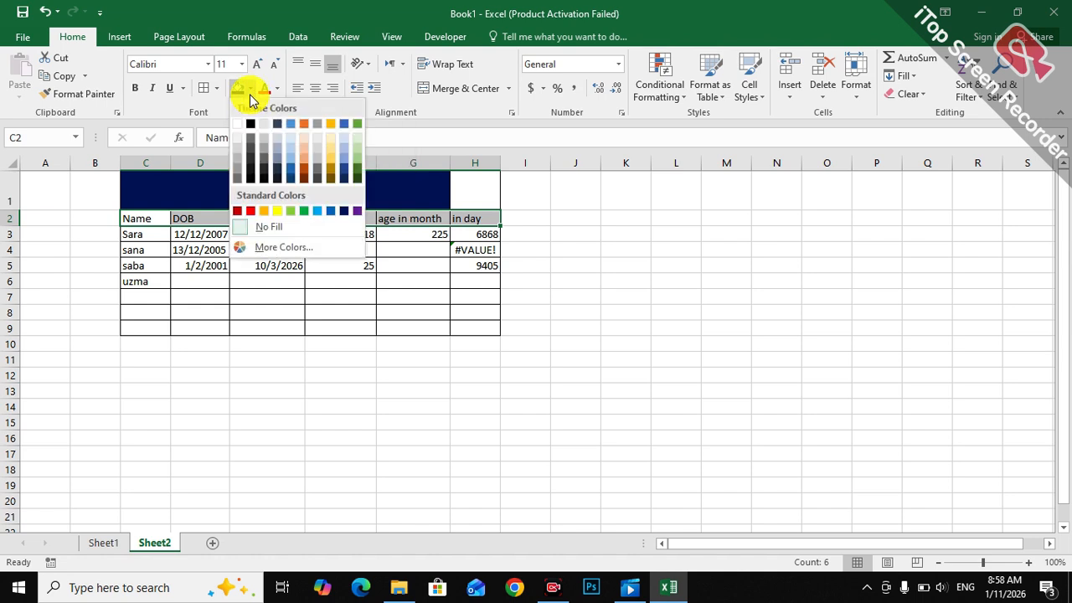
left_click(277, 210)
Extend the DATE OF BIRTH title across C1 to H1 by merging and centering it with cell H1.
left_click_drag(340, 195, 461, 195)
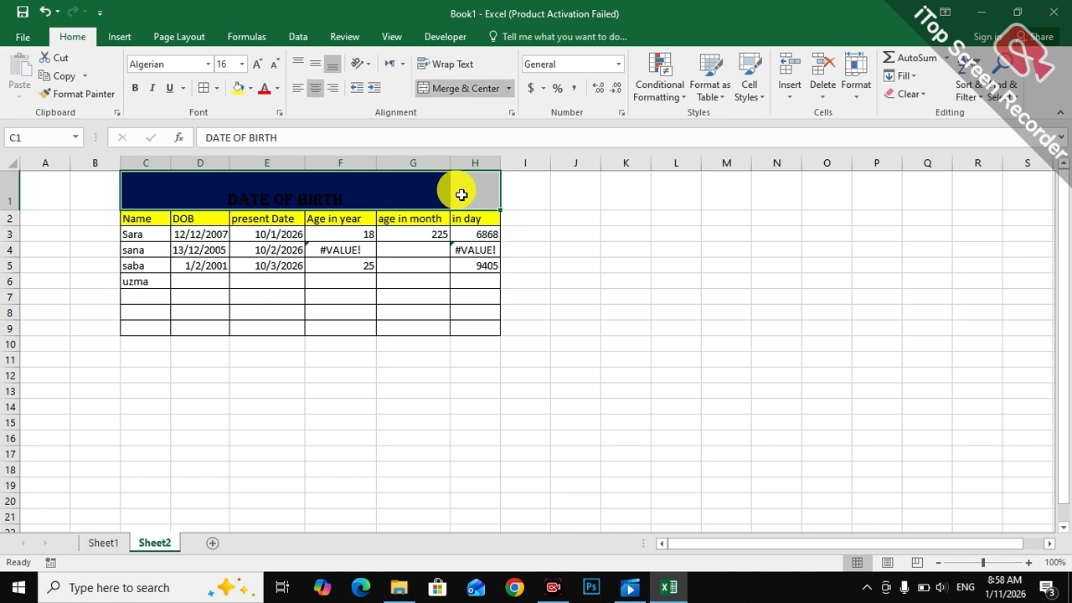
left_click(251, 90)
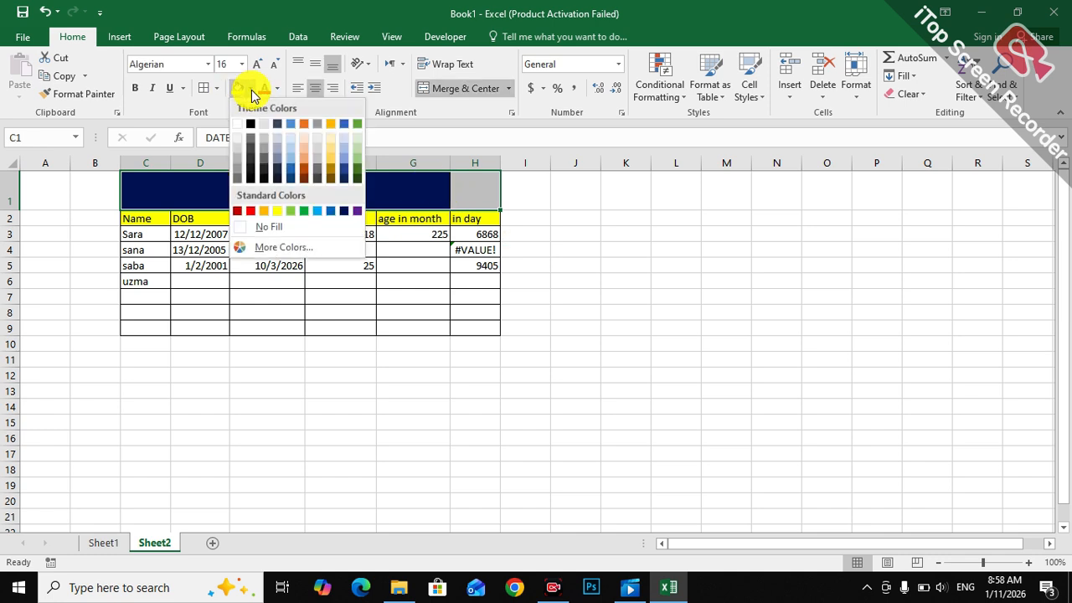
left_click(422, 90)
left_click(435, 91)
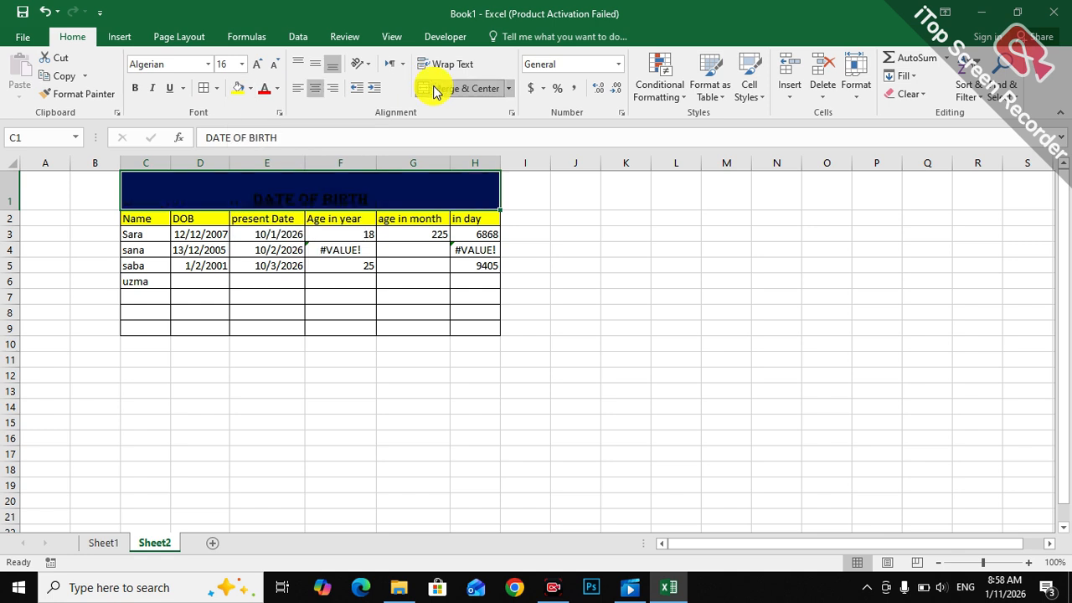
left_click(416, 314)
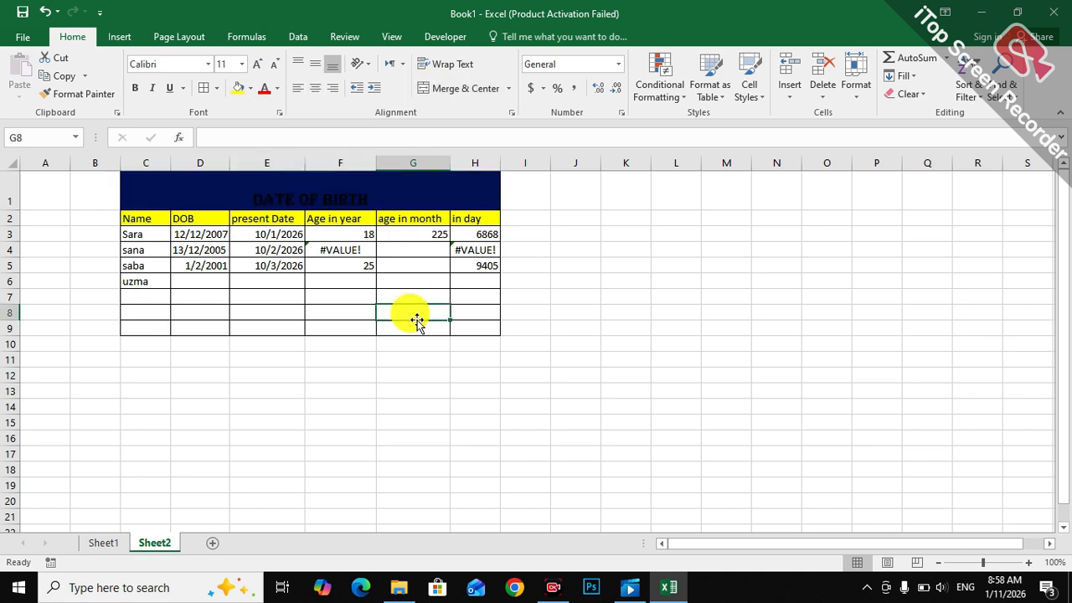
Change the DATE OF BIRTH title text to white and enlarge its font by three size increments.
double_click(365, 202)
left_click_drag(365, 202, 213, 206)
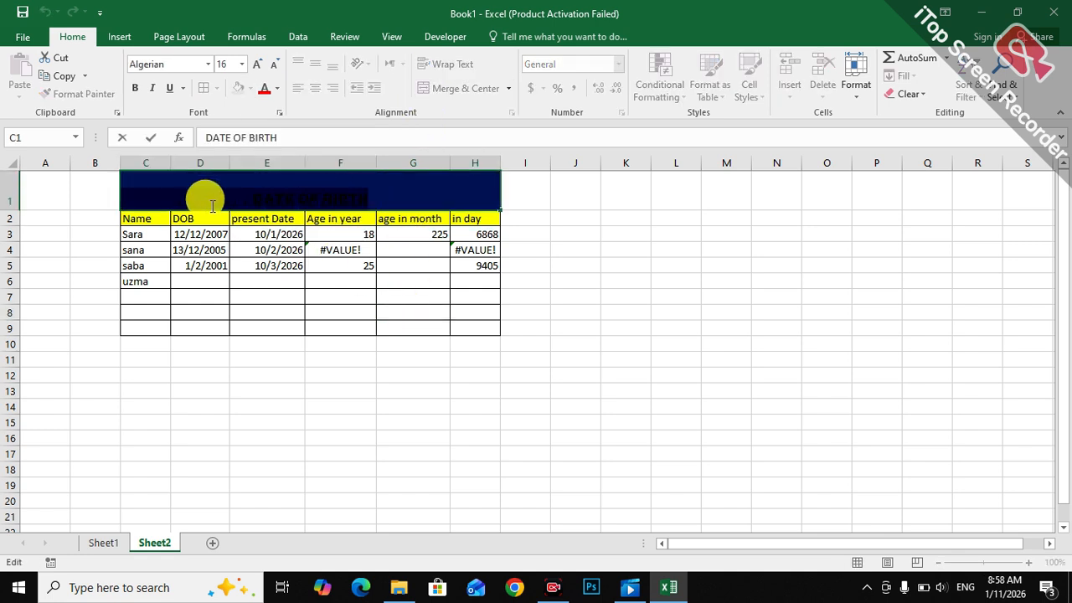
left_click(279, 90)
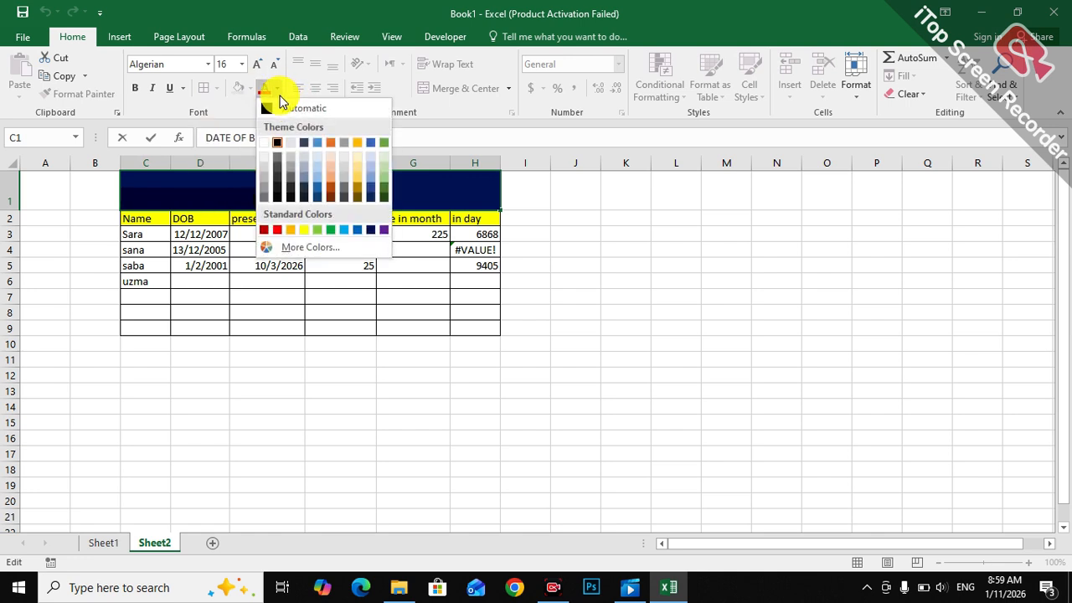
left_click(267, 142)
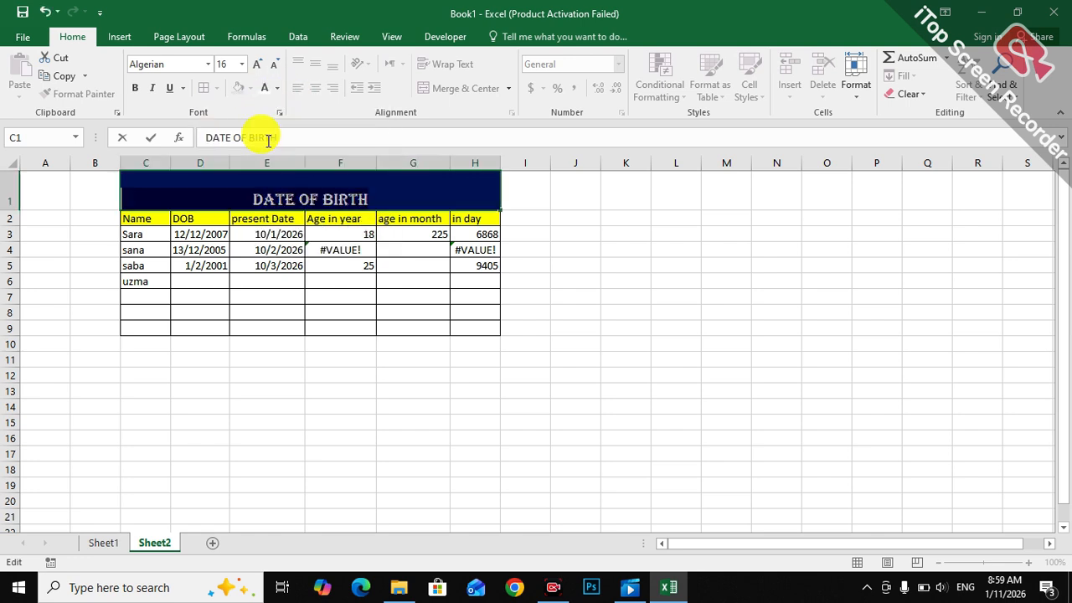
left_click(256, 67)
left_click(256, 67)
left_click(256, 67)
left_click(402, 284)
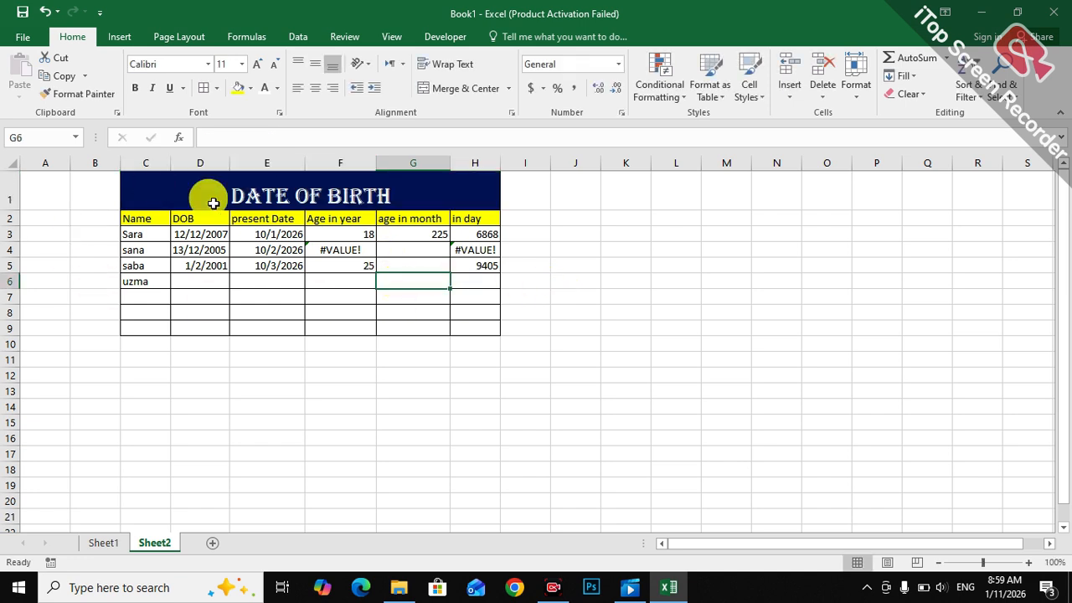
left_click(208, 354)
left_click(279, 313)
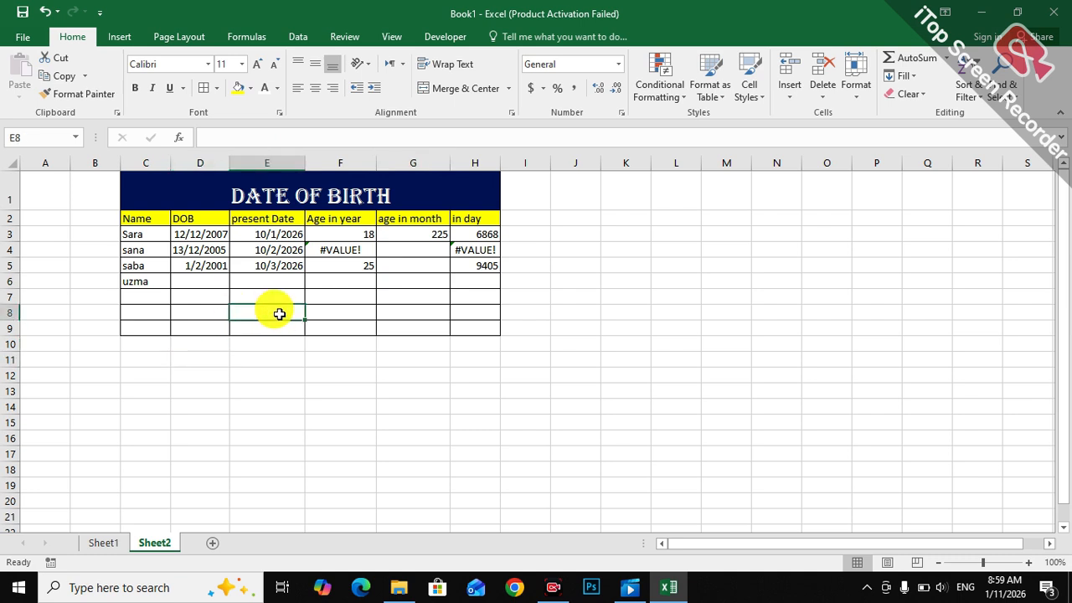